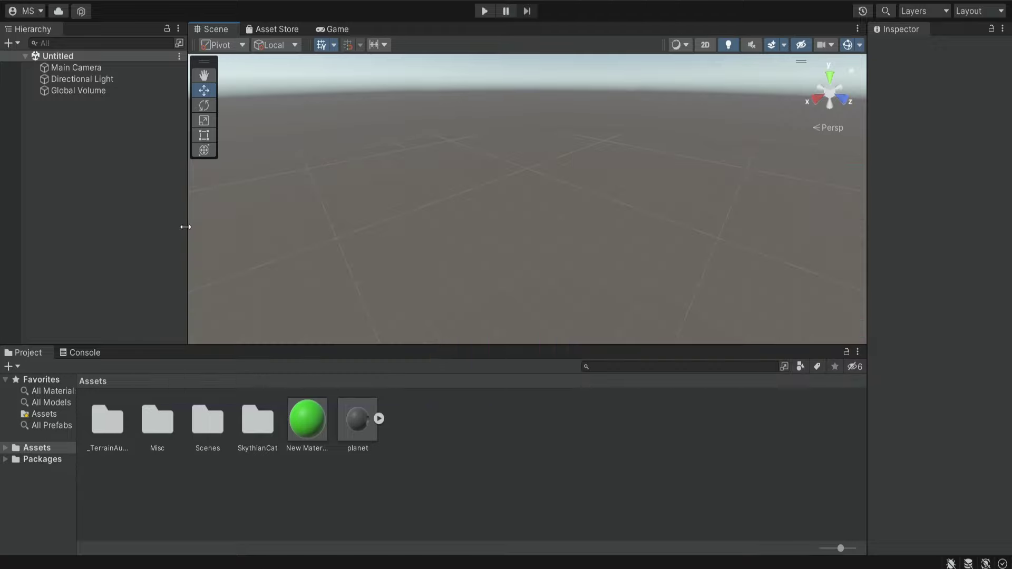
Add a 3D sphere to the scene
drag(187, 226, 130, 215)
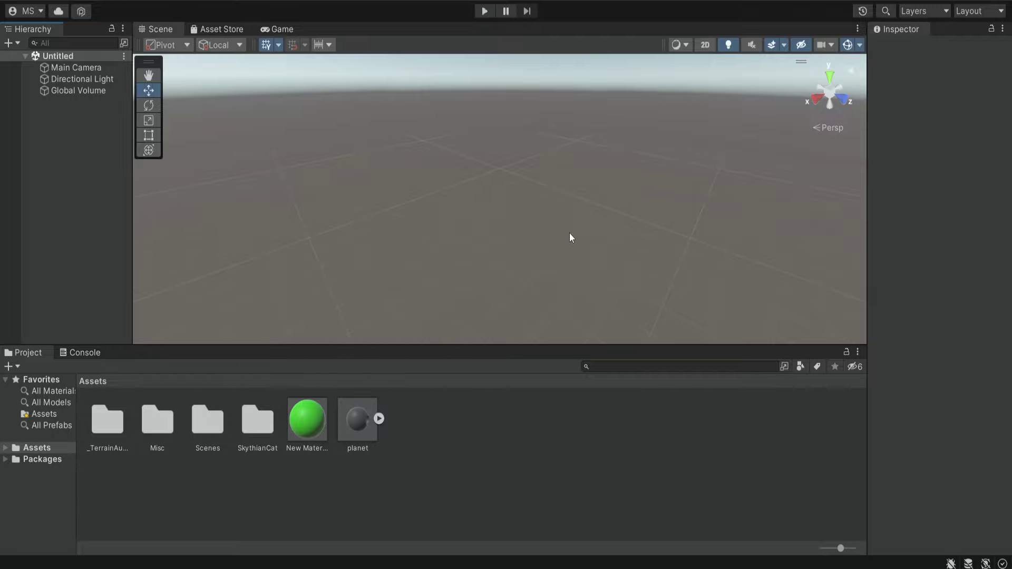
right_click(48, 143)
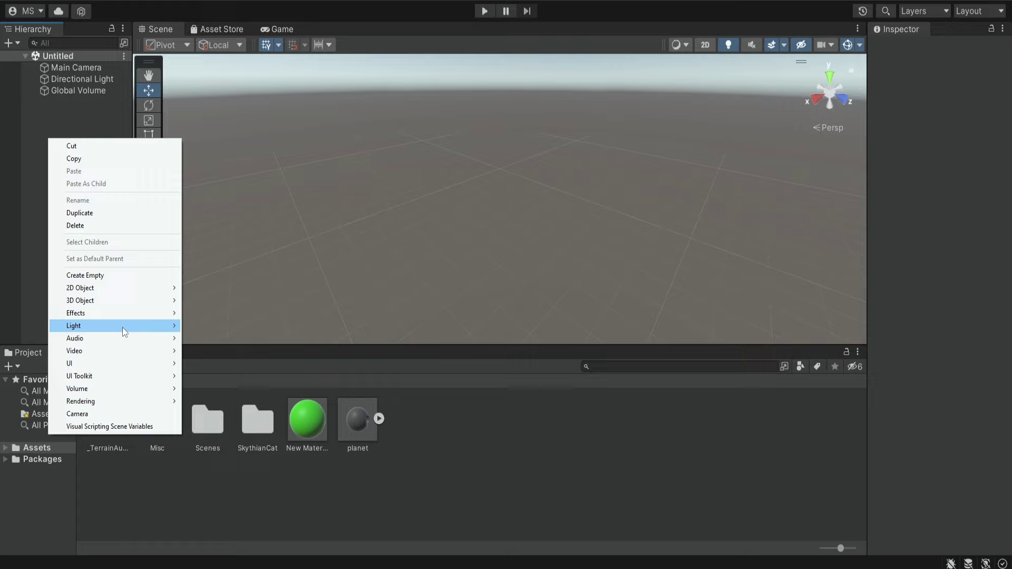
mouse_move(126, 302)
click(216, 316)
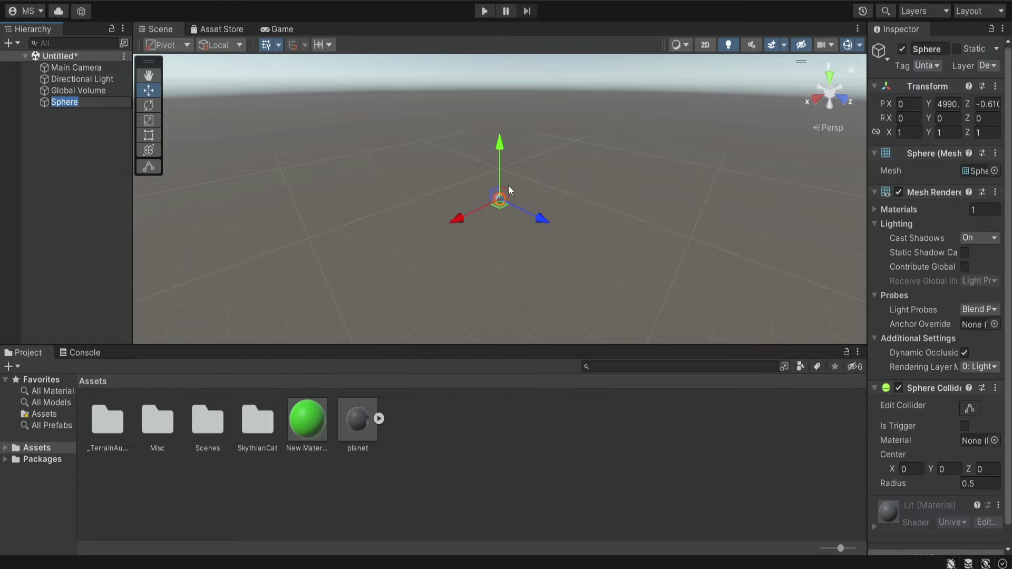
Set the sphere's scale to 500 on the X, Y and Z axes and inspect its surface up close
drag(867, 170, 809, 169)
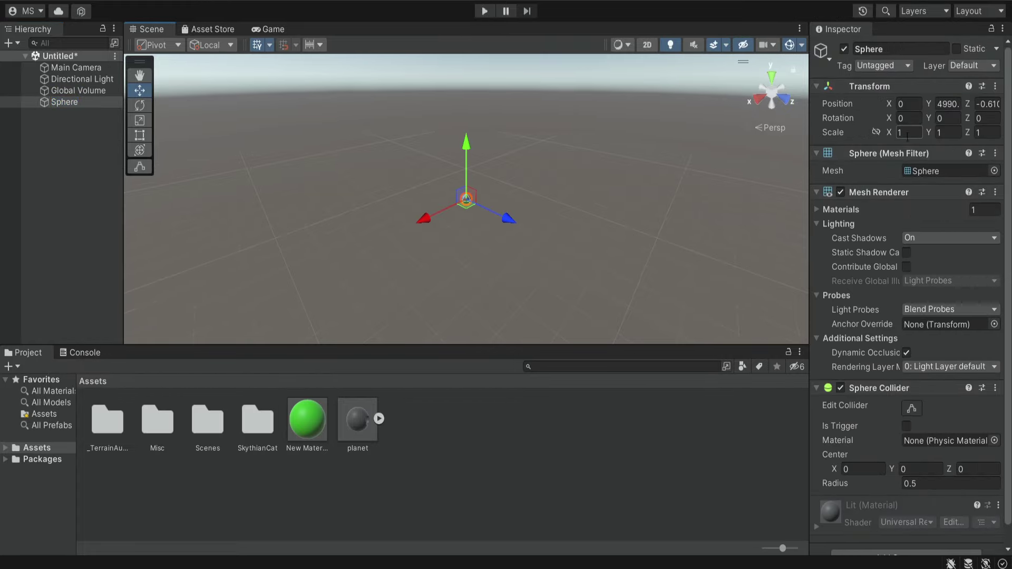
click(909, 133)
text(500)
key(Tab)
text(500)
key(Tab)
text(500)
scroll(472, 162, down, 8)
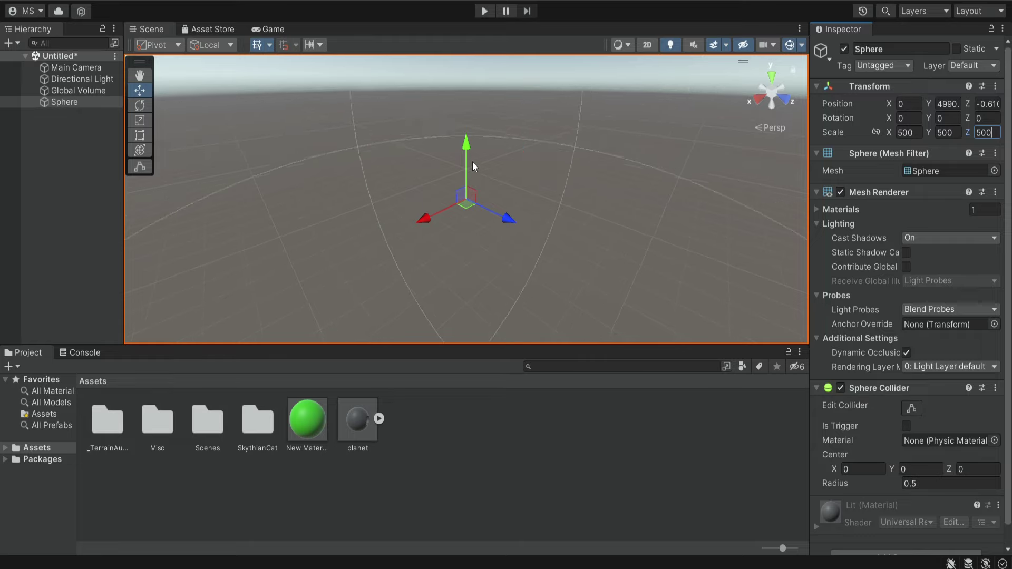
middle_drag(467, 72, 462, 107)
scroll(466, 116, up, 5)
scroll(463, 151, down, 5)
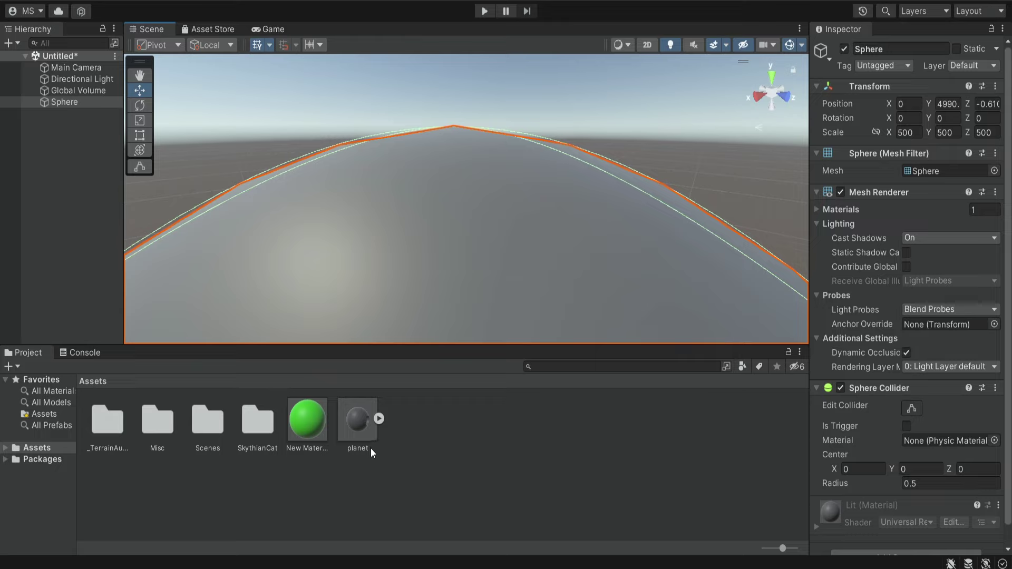
Delete the sphere from the scene
click(65, 122)
click(65, 102)
key(Delete)
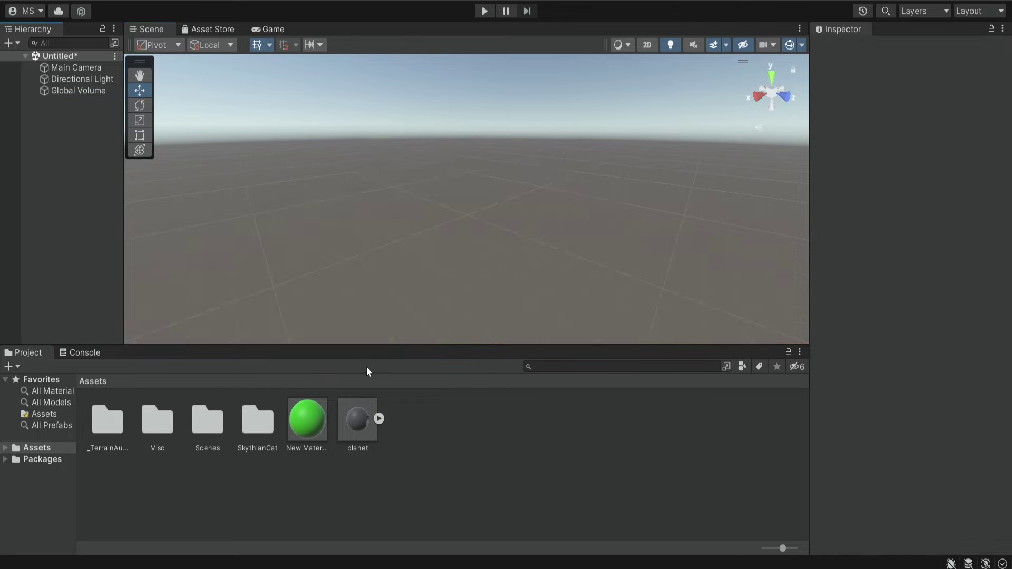
Place the planet model from the assets in the scene and set its scale to 500 on all three axes
drag(360, 422, 80, 152)
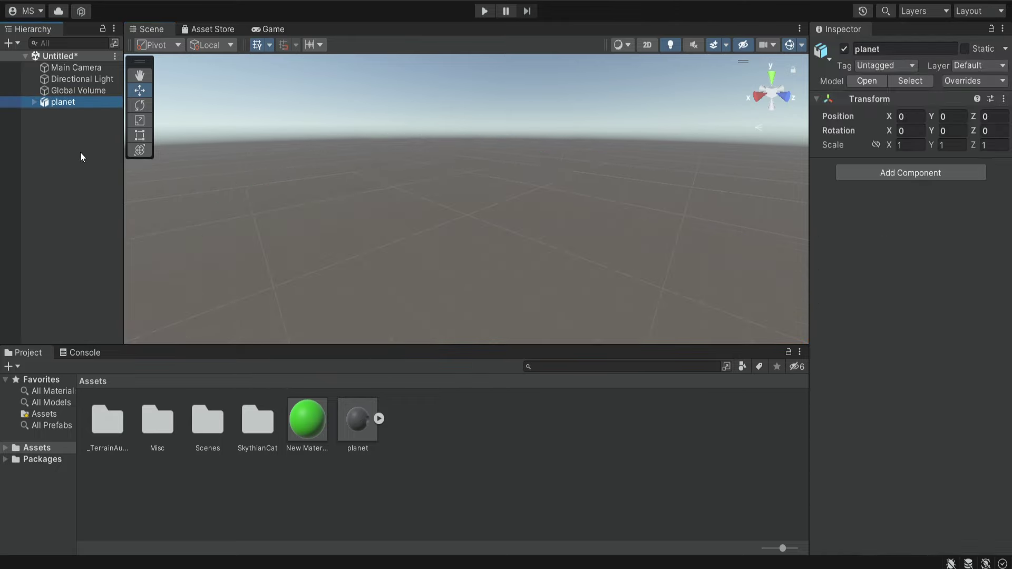
double_click(59, 102)
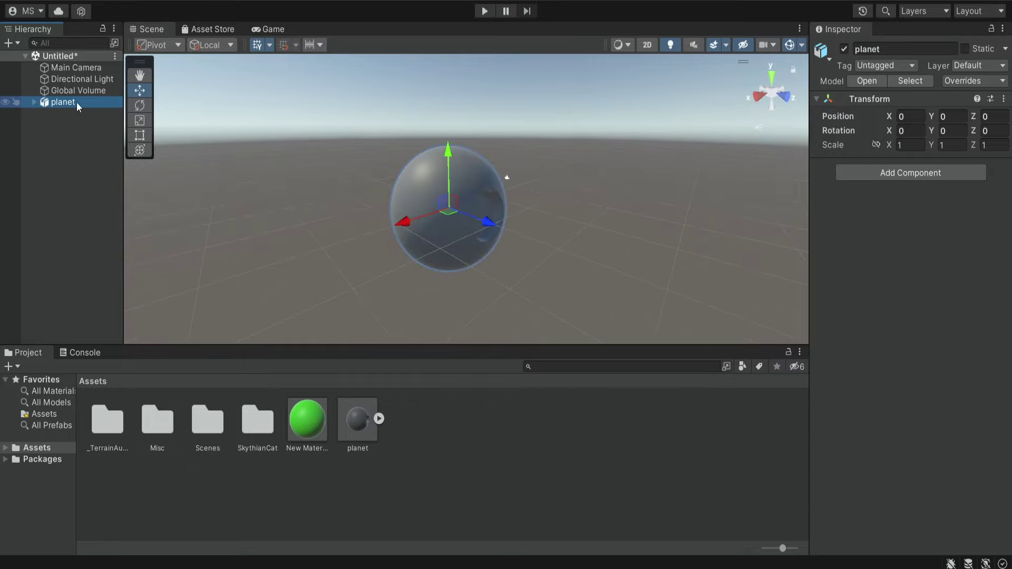
click(908, 145)
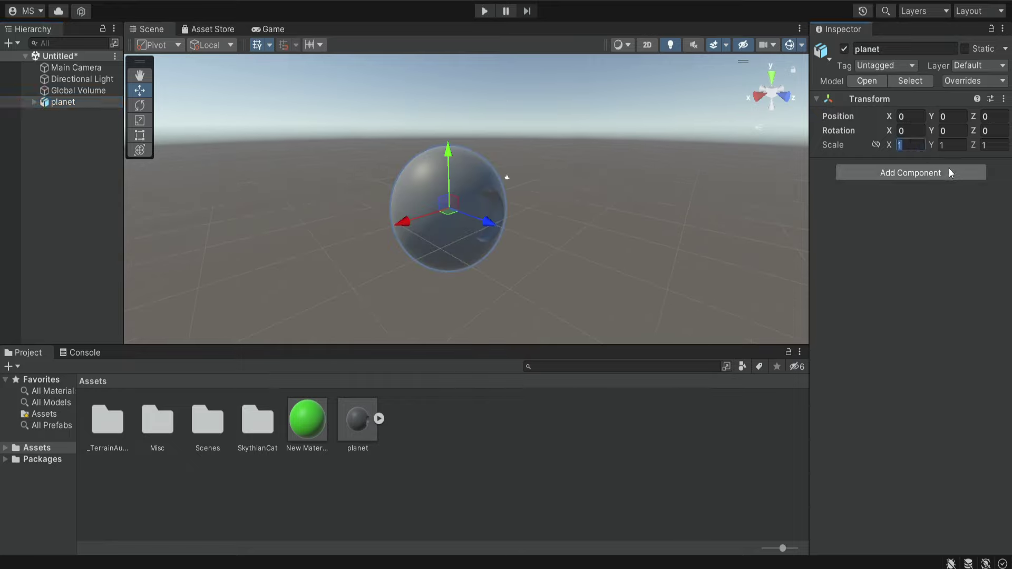
text(500)
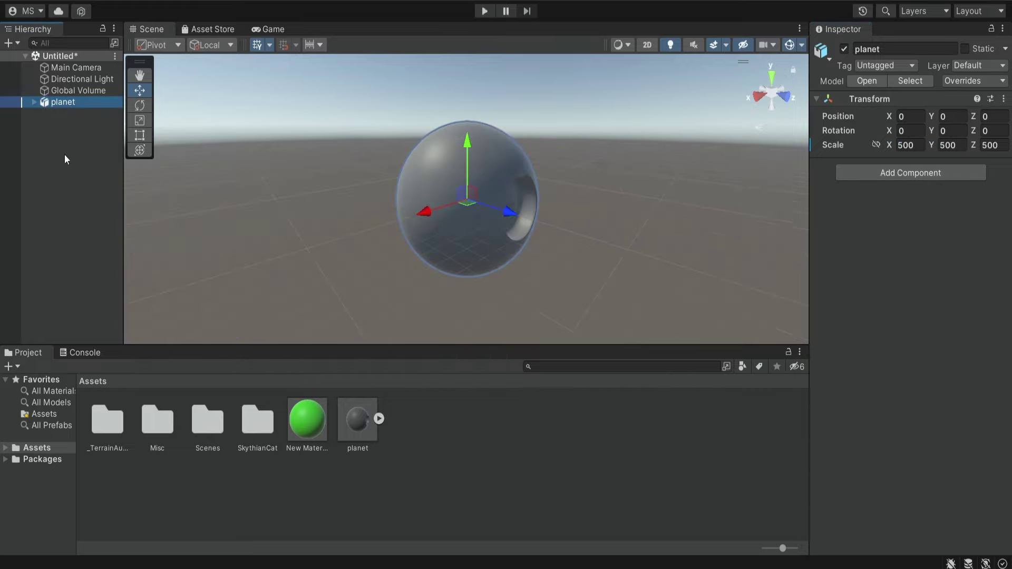
Create an empty game object named Player at the root of the scene
right_click(58, 144)
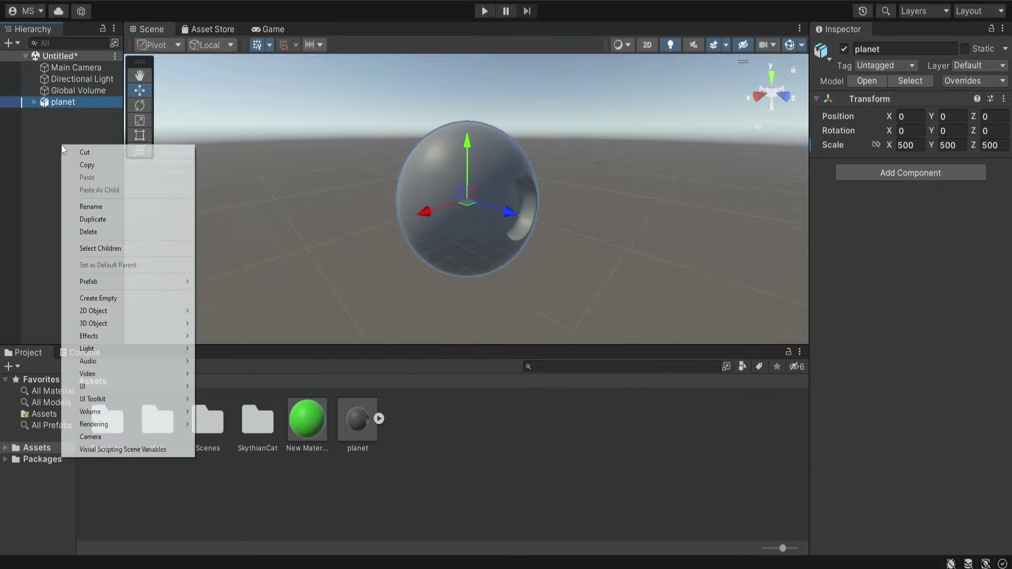
click(89, 296)
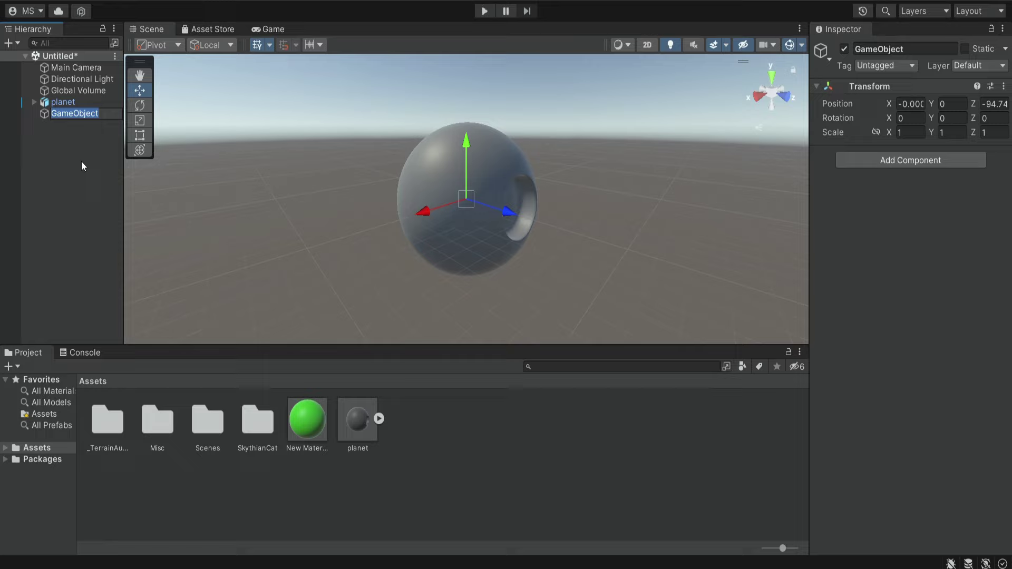
text(Player)
key(Return)
click(80, 218)
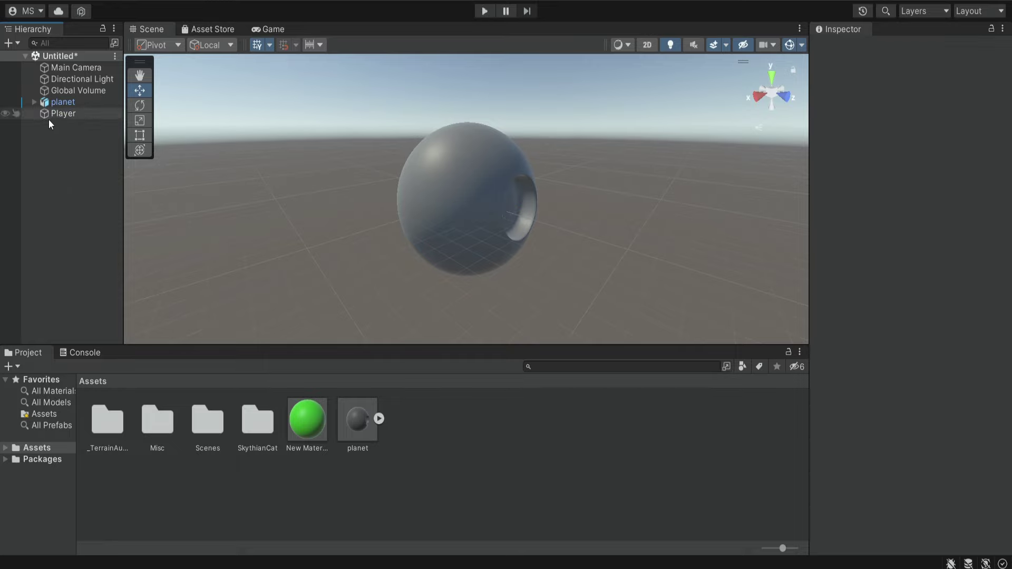
Add a cylinder as a child of the Player object
right_click(58, 114)
mouse_move(128, 294)
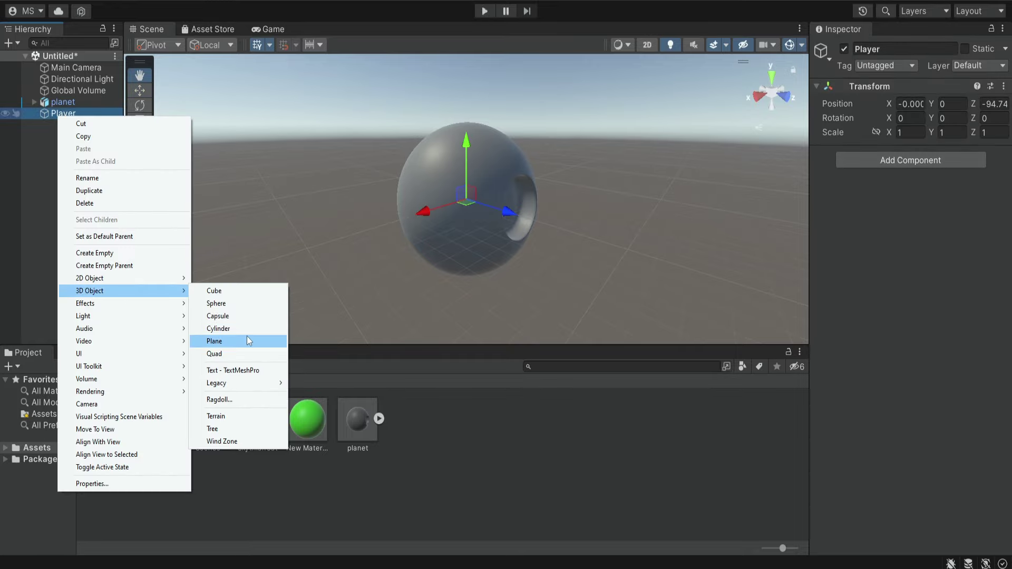
click(244, 328)
click(69, 162)
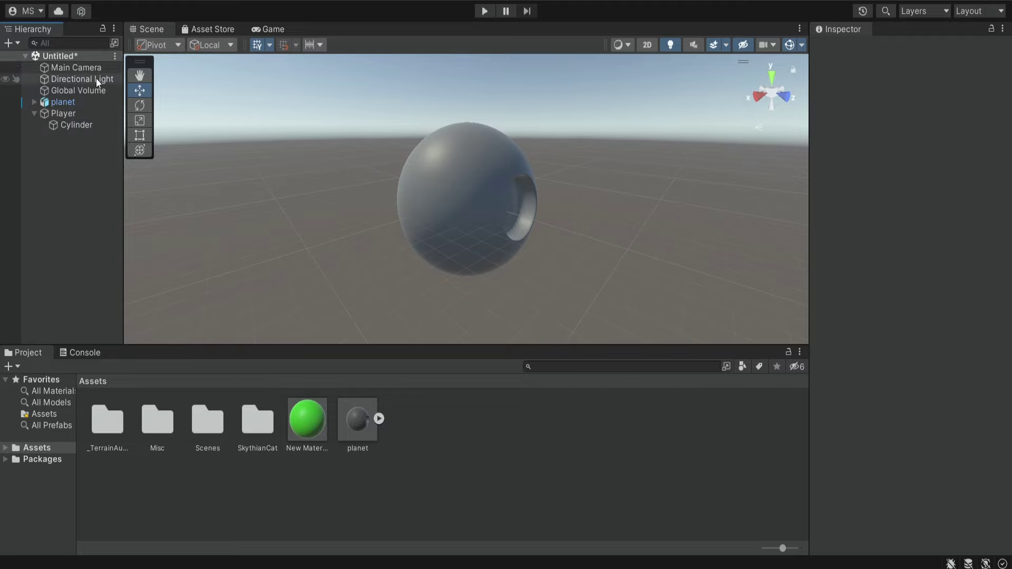
Make the Main Camera a child of the Player object and reset its transform
drag(70, 67, 68, 115)
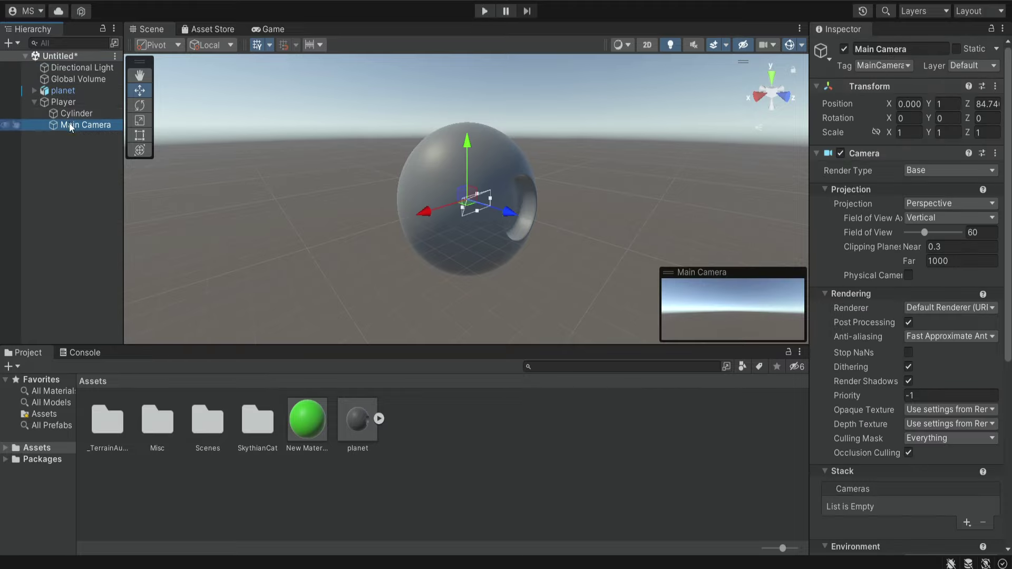
click(995, 86)
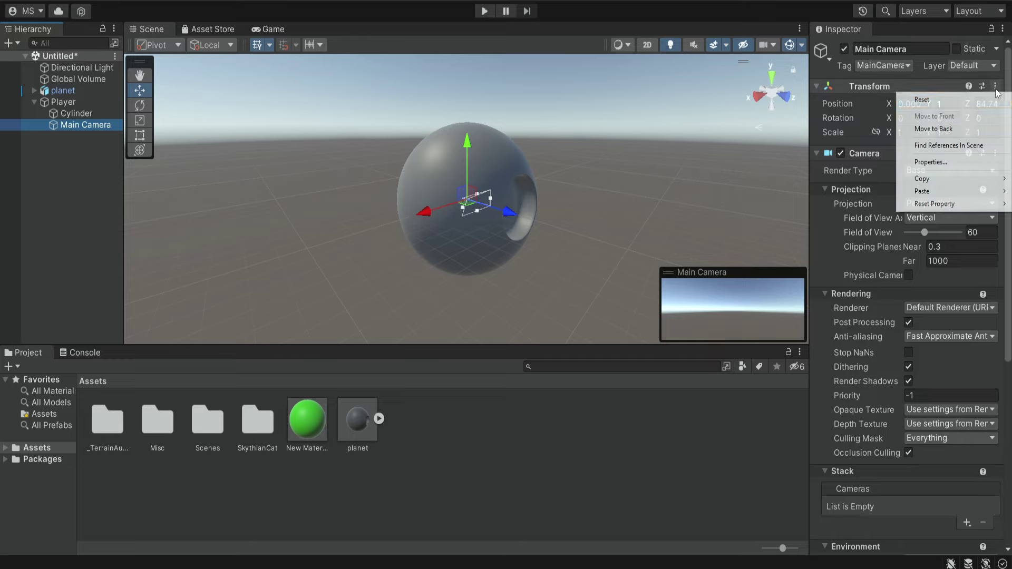
click(944, 106)
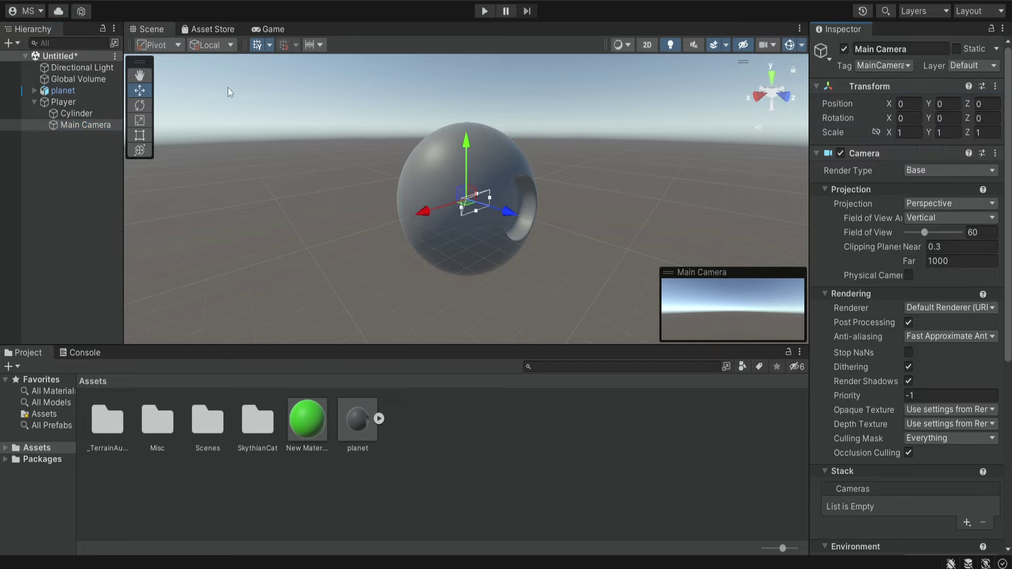
Move the Player object up along Y to about 4983.7 so it stands just above the planet's surface
click(65, 100)
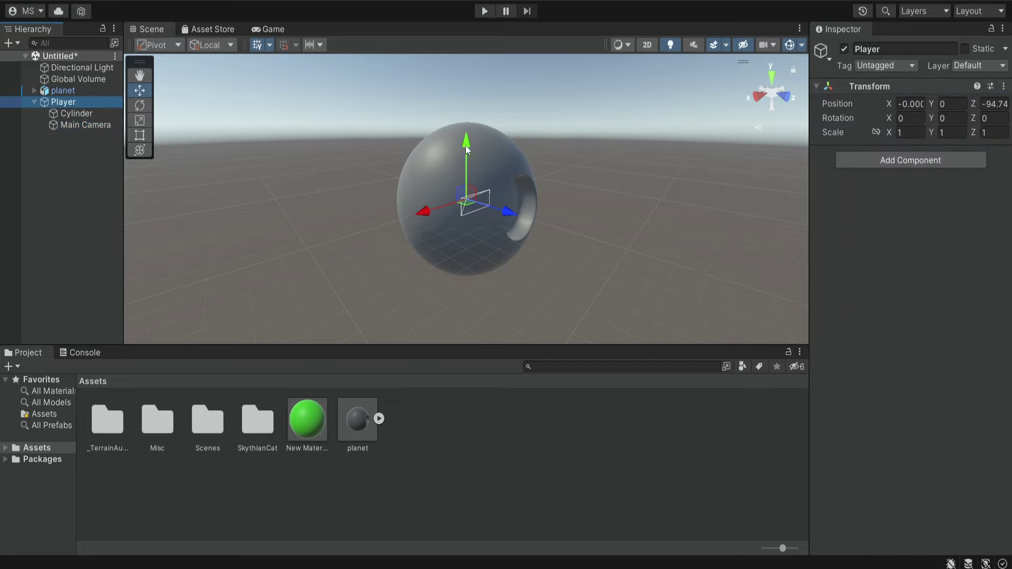
drag(466, 151, 465, 62)
double_click(83, 103)
middle_drag(506, 138, 544, 27)
drag(504, 64, 504, 221)
middle_drag(540, 225, 535, 171)
drag(499, 124, 500, 90)
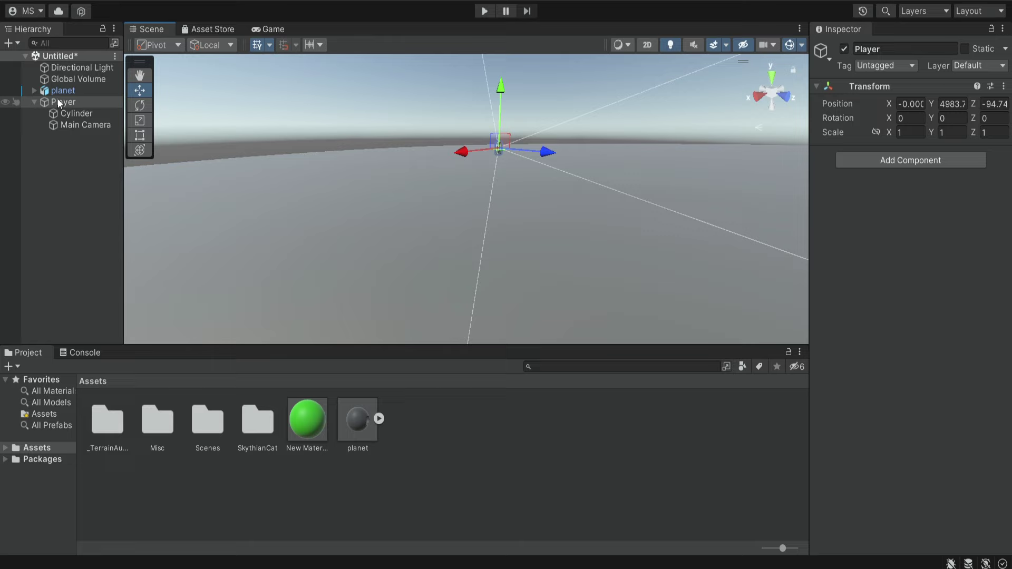
Raise the Main Camera inside the Player to a local Y position of 0.8, near the cylinder's top
double_click(59, 102)
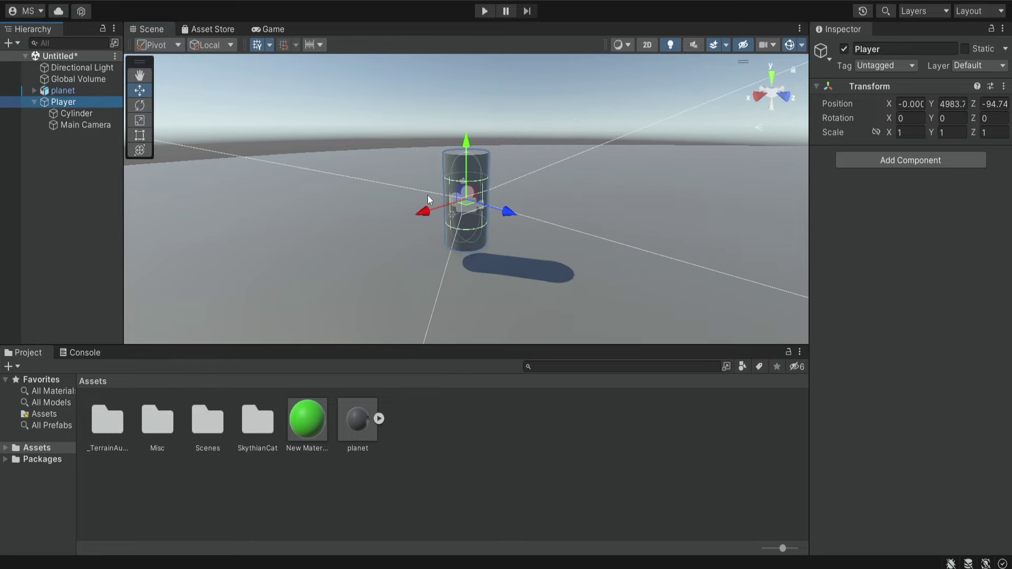
click(78, 122)
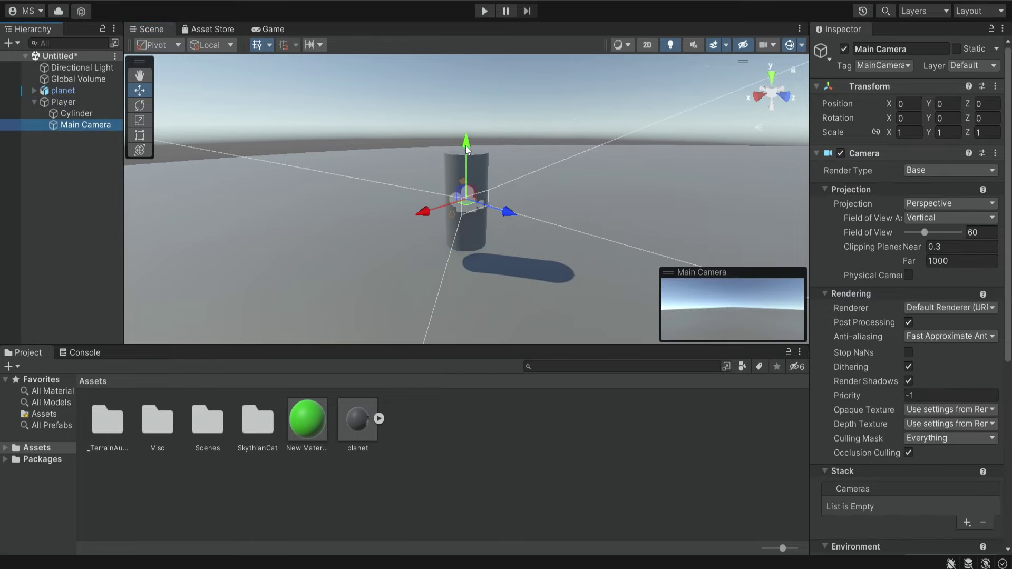
drag(466, 146, 468, 111)
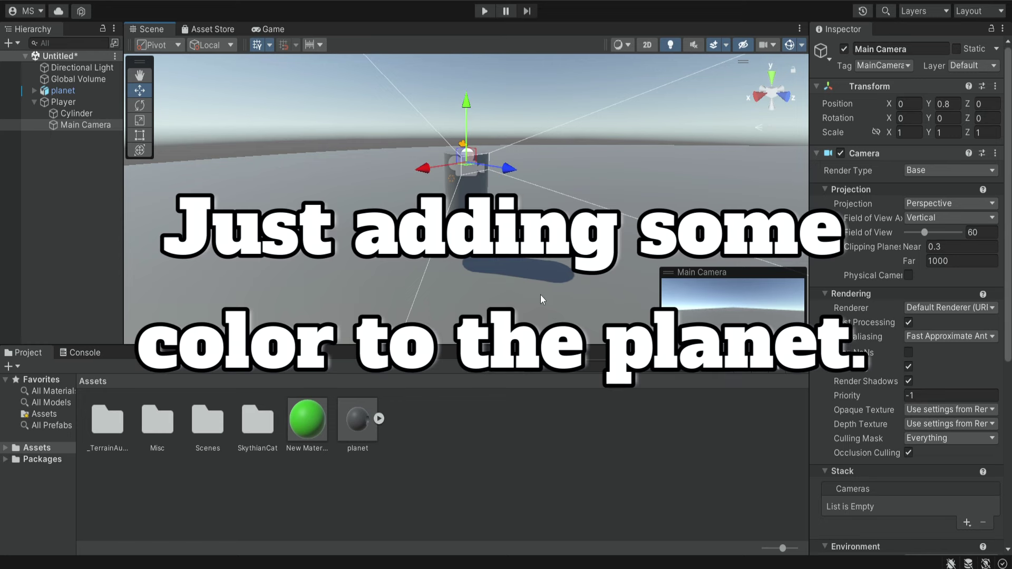
Apply the green New Material to the planet
drag(307, 419, 508, 266)
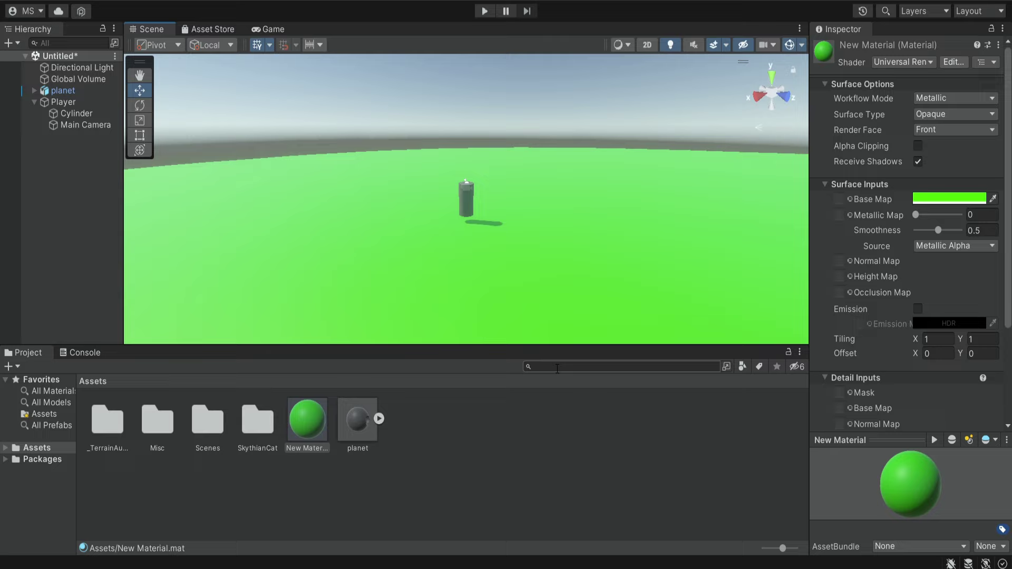
Import the custom package Gravity_Tutorial.unitypackage with its SC_PlanetGravity.cs and SC_RigidbodyWalker.cs scripts
right_click(476, 447)
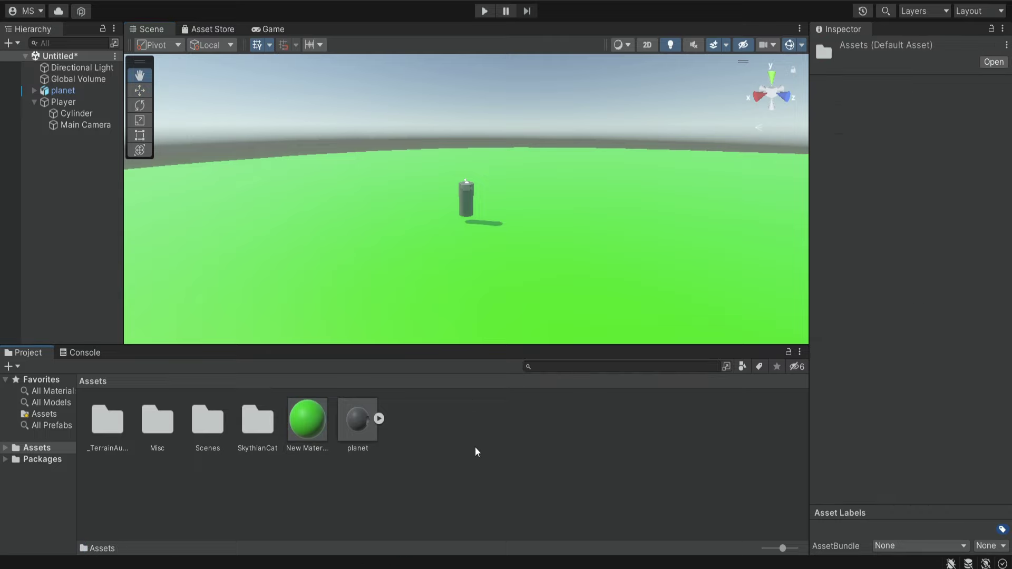
mouse_move(533, 279)
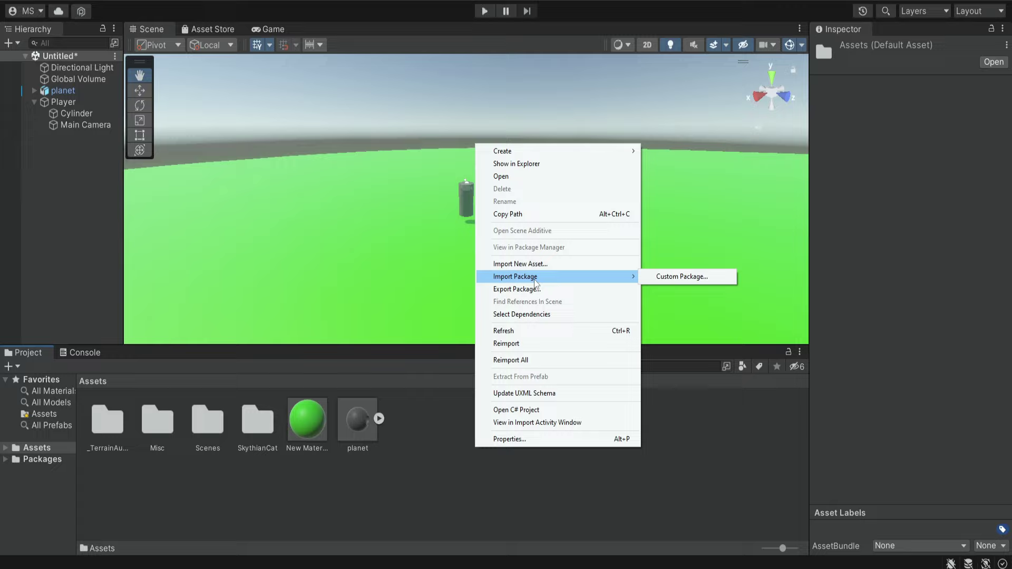
click(680, 276)
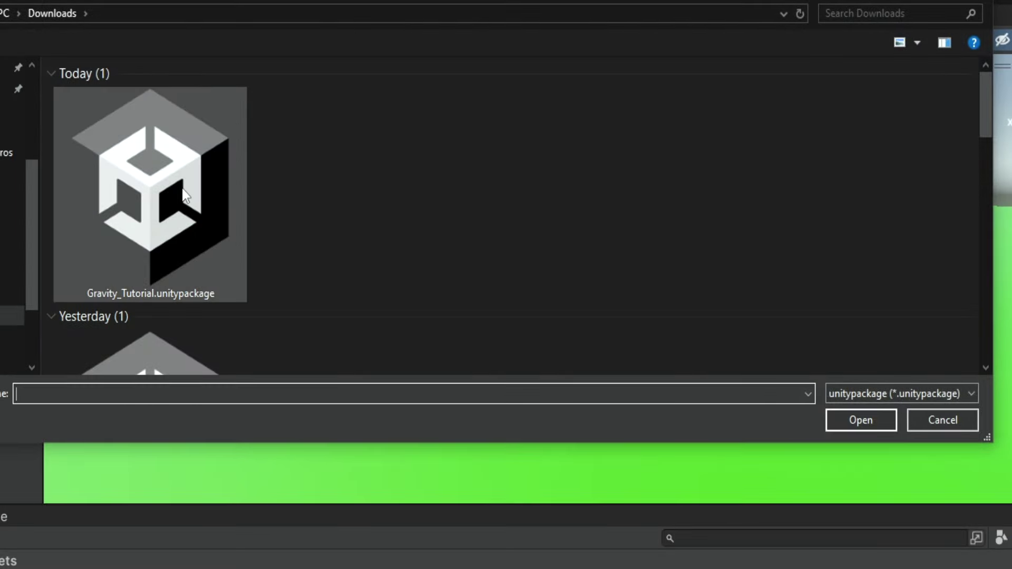
double_click(184, 196)
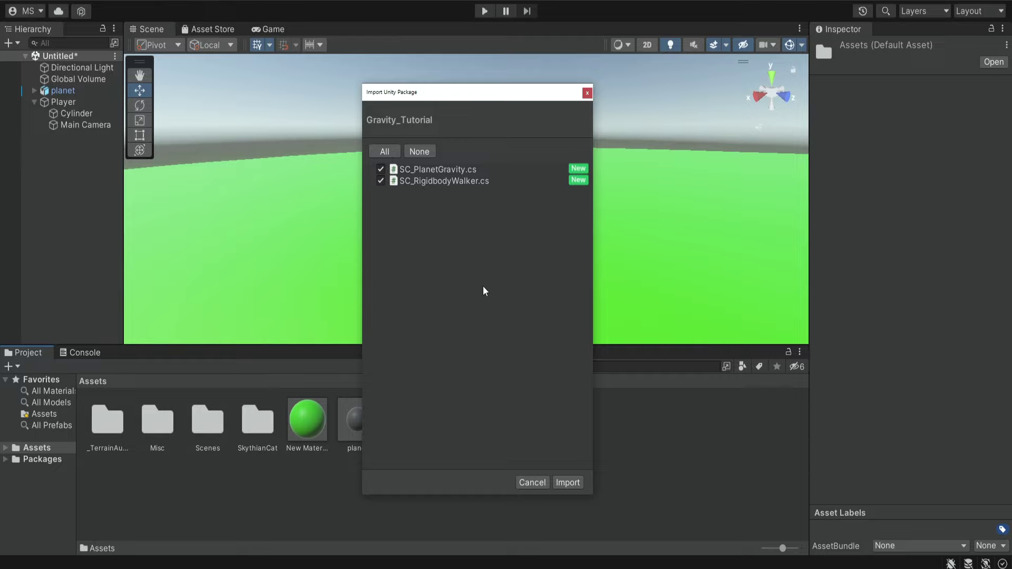
click(572, 482)
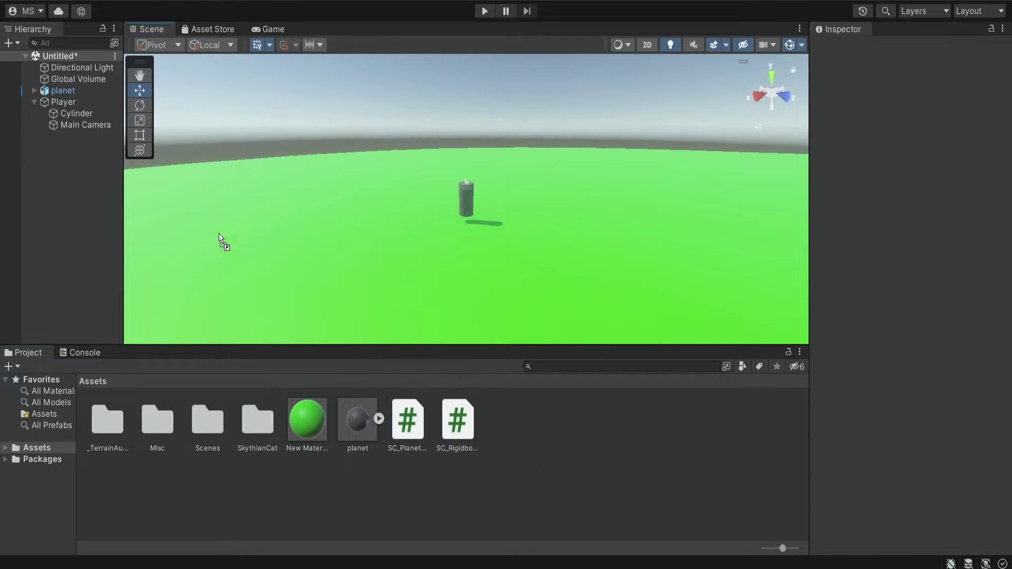
Attach the imported SC_RigidbodyWalker and SC_PlanetGravity scripts to the Player object and review its components
drag(462, 433, 60, 104)
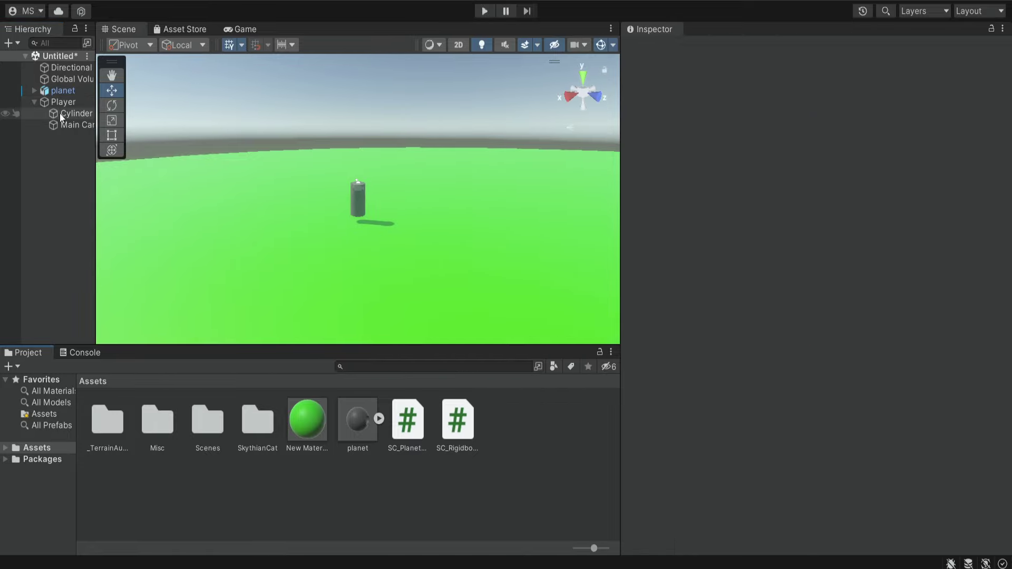
click(63, 102)
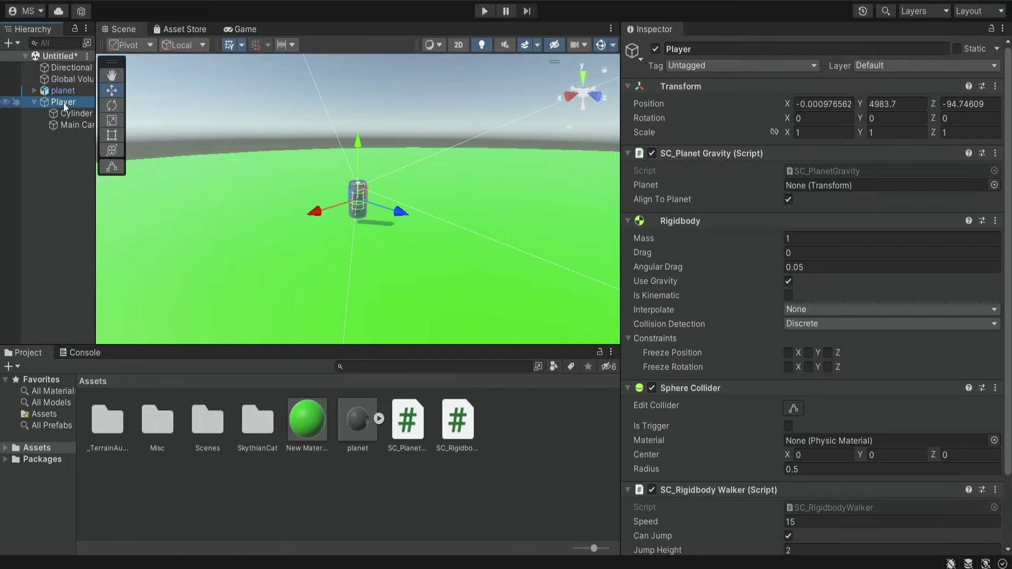
scroll(738, 296, down, 3)
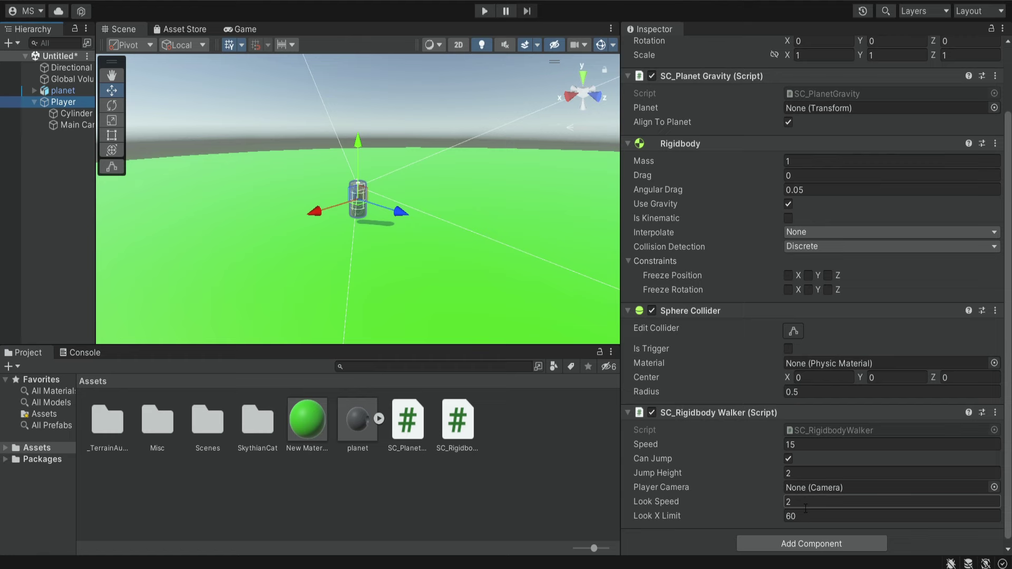
scroll(753, 481, up, 3)
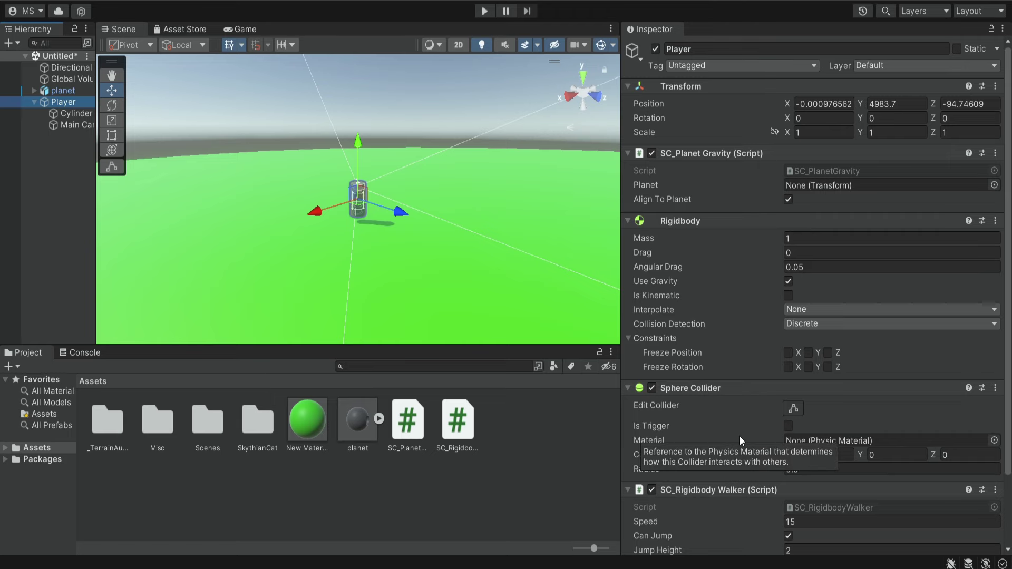
scroll(738, 435, down, 2)
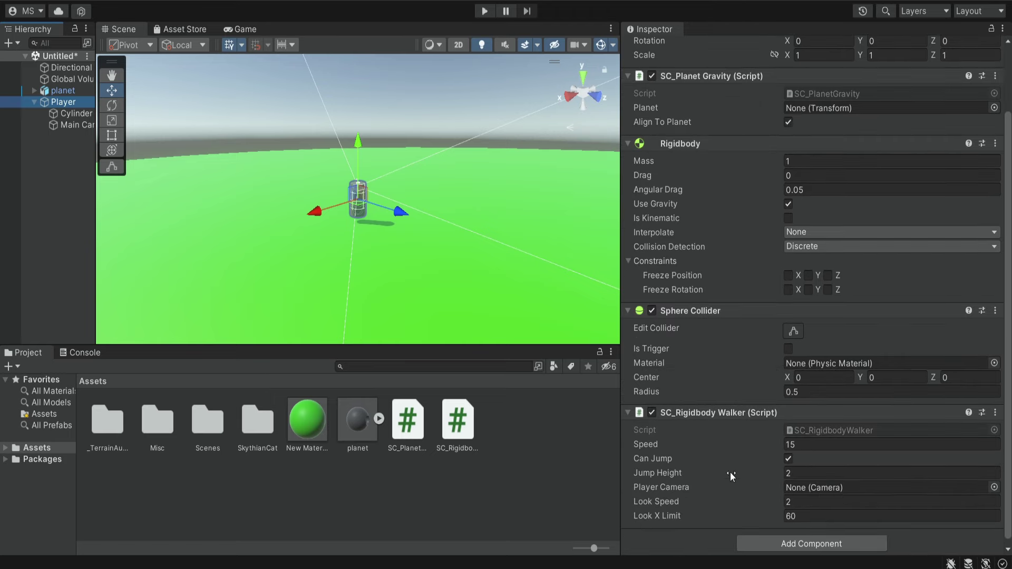
scroll(871, 482, up, 2)
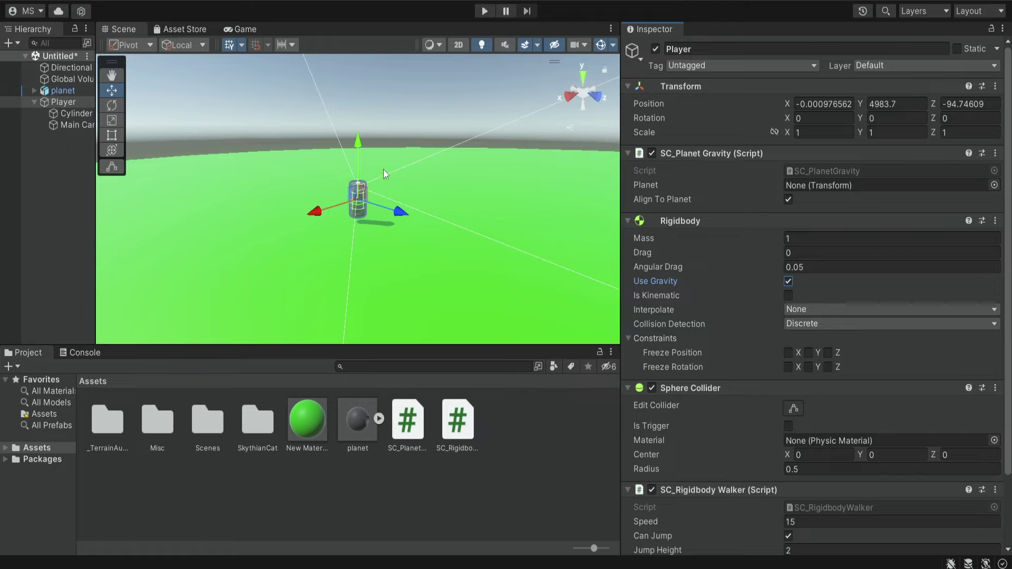
Assign planet as the Player's gravity Planet and Main Camera as the Player Camera of its SC_RigidbodyWalker script
drag(59, 91, 822, 184)
scroll(750, 397, down, 3)
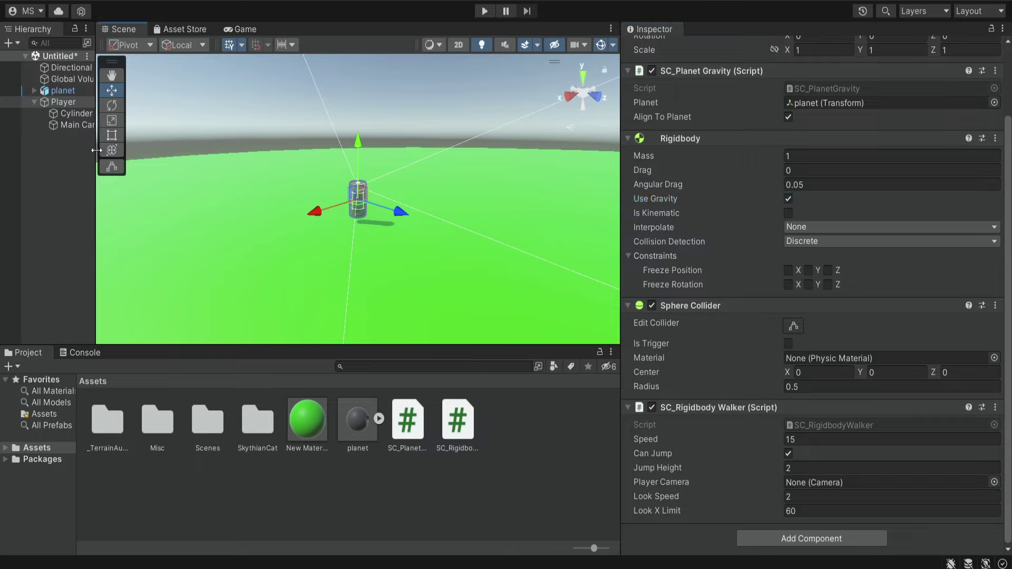
drag(96, 148, 155, 131)
drag(87, 124, 822, 482)
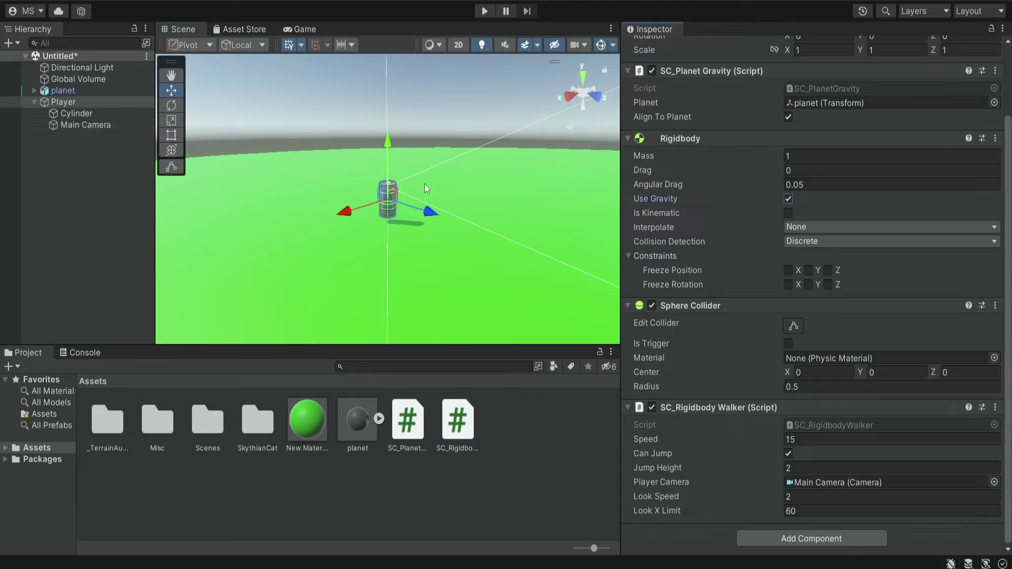
Set the scene's environment Skybox Material to Sky1_sun_cloud in the Lighting settings
click(205, 1)
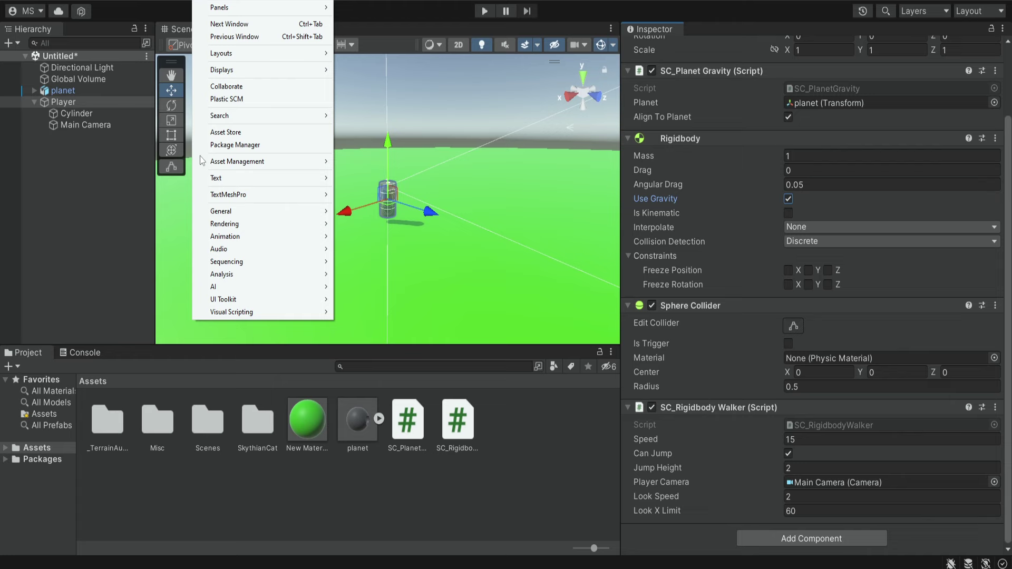
mouse_move(266, 224)
click(369, 223)
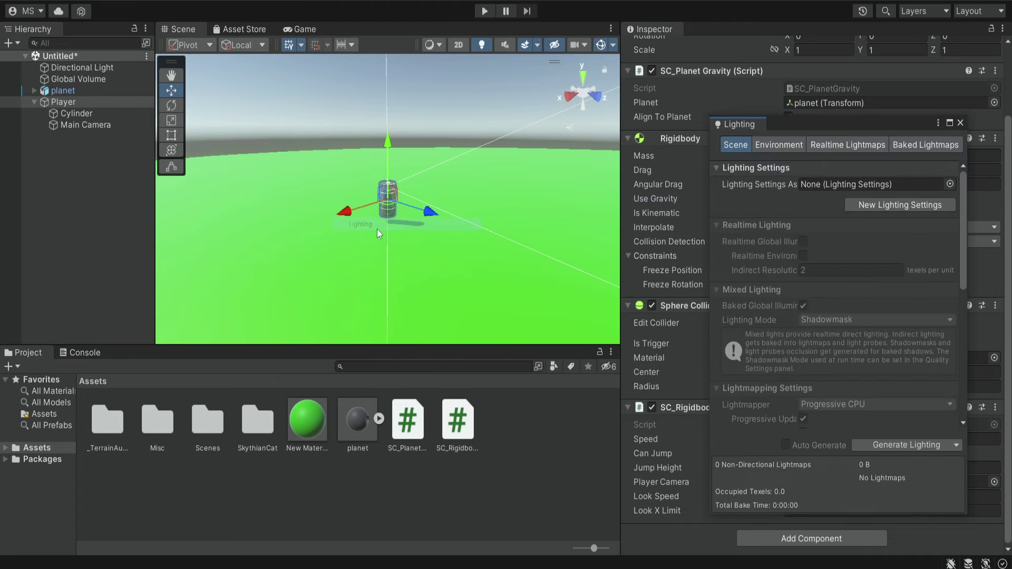
click(781, 145)
click(949, 184)
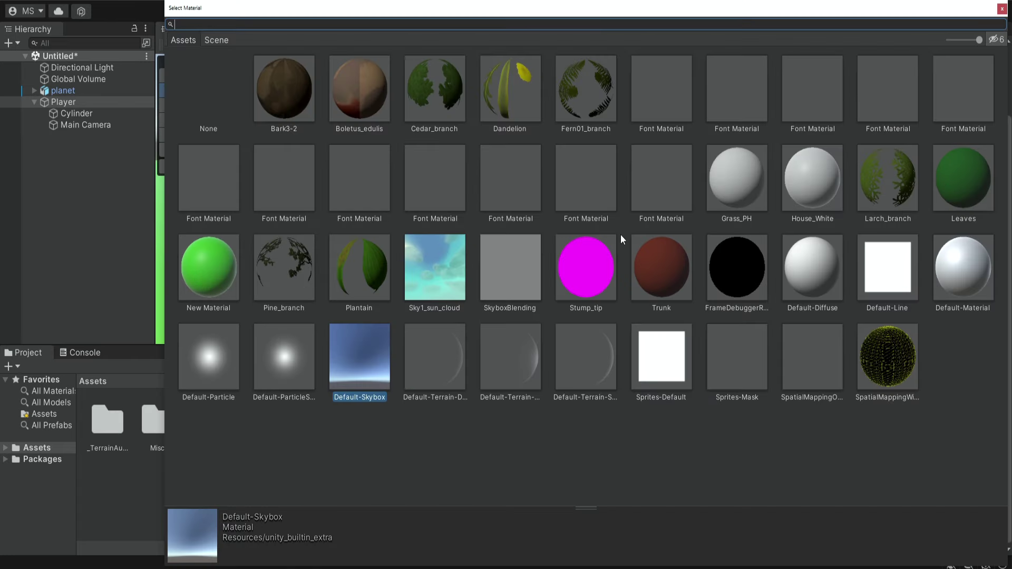
double_click(436, 261)
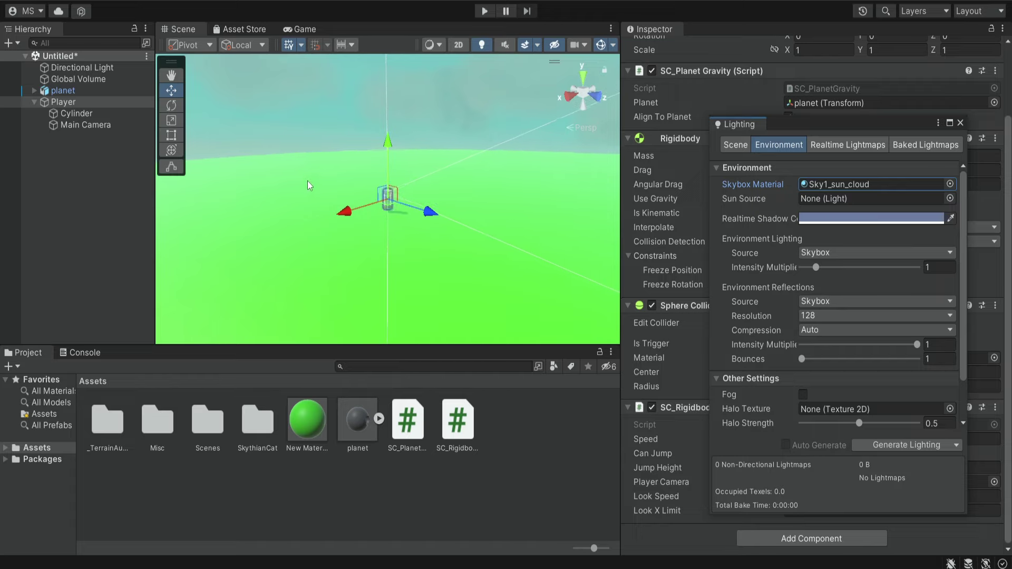
Add the Pine01 prefab from SkythianCat's Hand_Painted_Nature_Kit_LITE Prefabs folder to the scene and close the Lighting settings
double_click(263, 419)
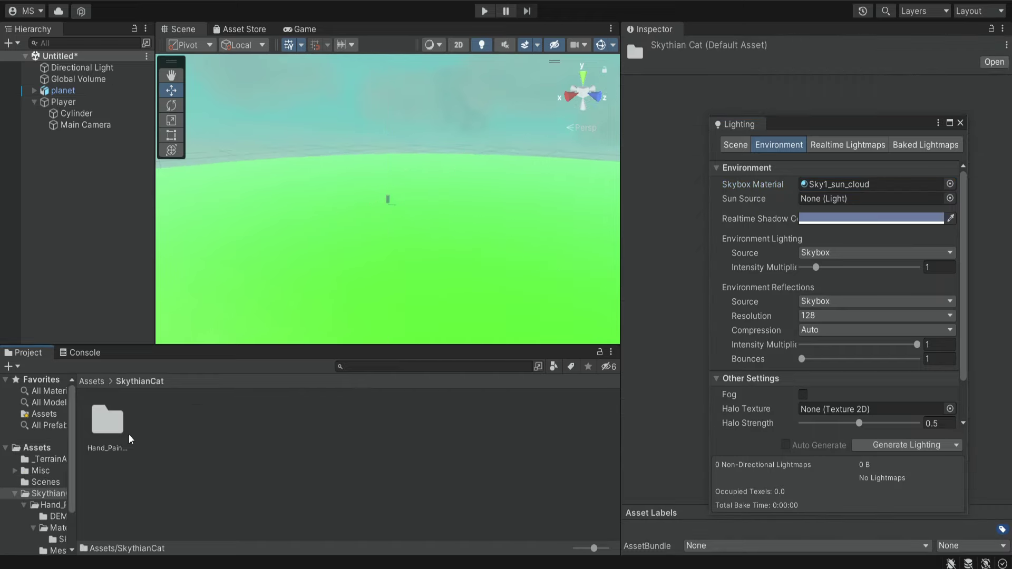
double_click(112, 424)
double_click(258, 421)
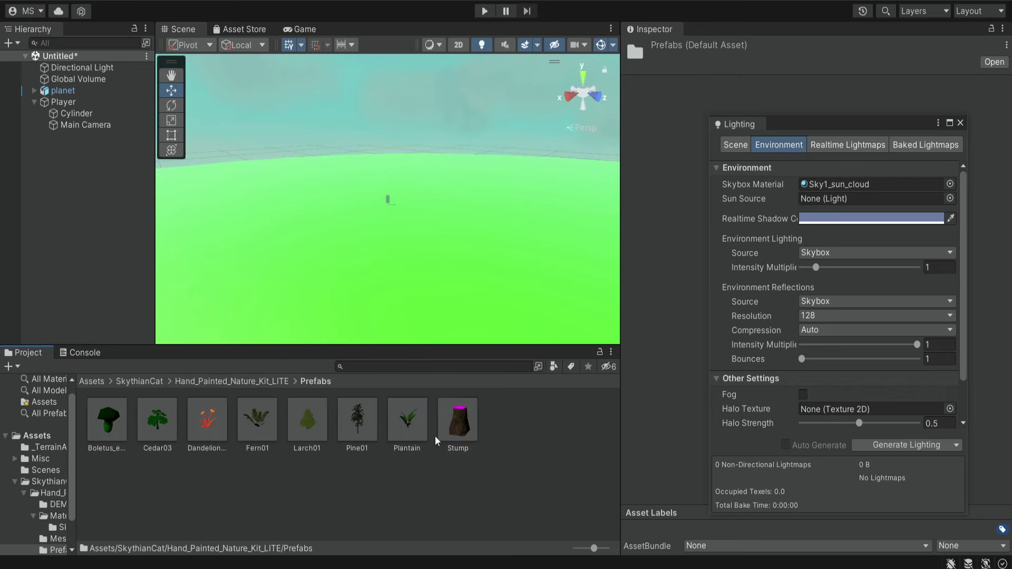
drag(367, 433, 340, 238)
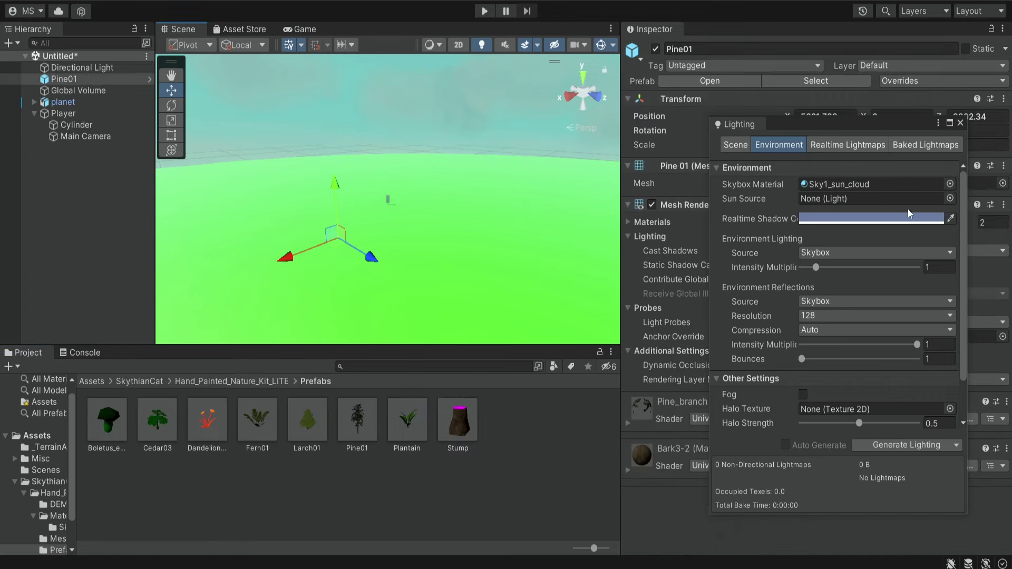
click(959, 122)
Scale Pine01 to 20 on all axes and move the tree onto the planet's surface near the Player
click(843, 145)
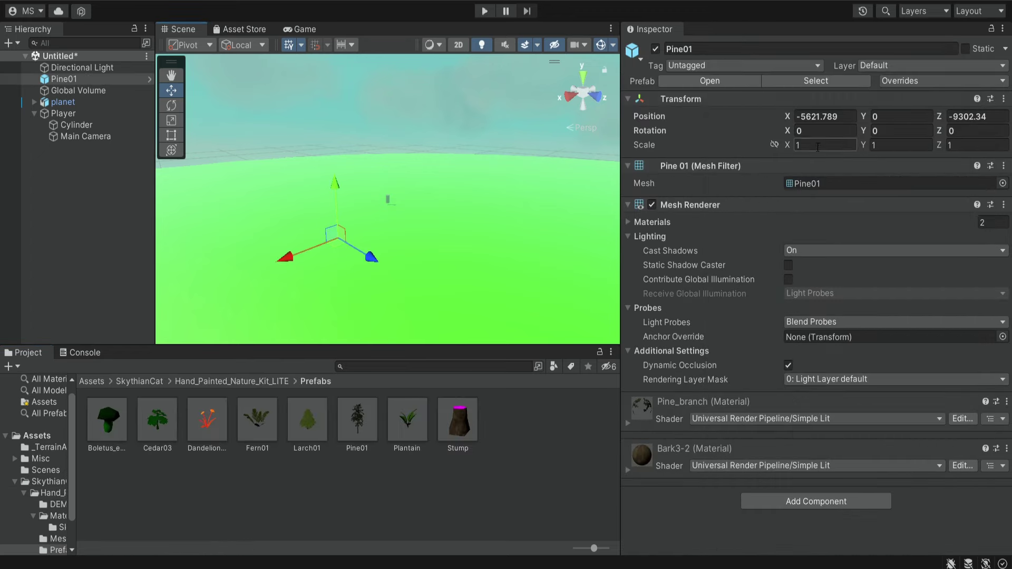
text(10)
key(Tab)
text(10)
key(Tab)
text(10)
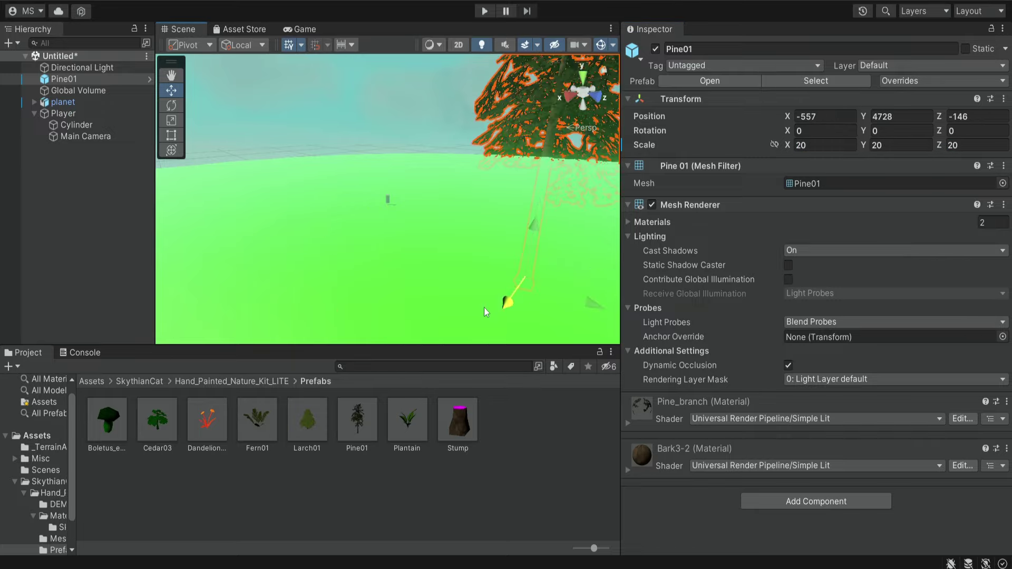
scroll(457, 189, down, 3)
drag(413, 311, 414, 142)
click(825, 145)
Duplicate the pine tree three times and spread the trees over the planet's surface around the Player
drag(451, 190, 582, 202)
key(ctrl+d)
key(ctrl+d)
drag(582, 203, 214, 230)
key(ctrl+d)
Play-test the scene by walking the player around the planet among the pine trees, and stop the game
key(ctrl+p)
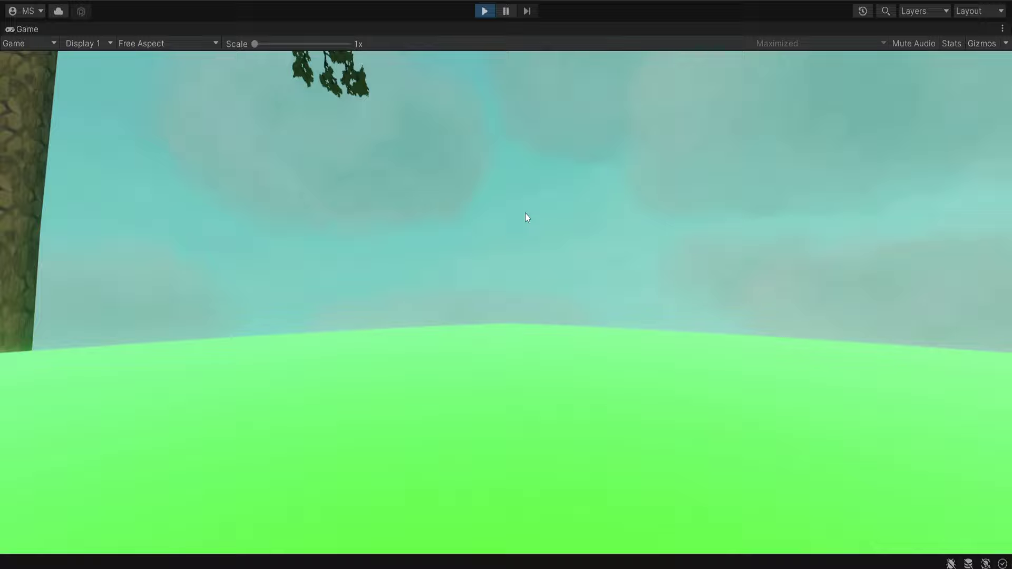
click(525, 212)
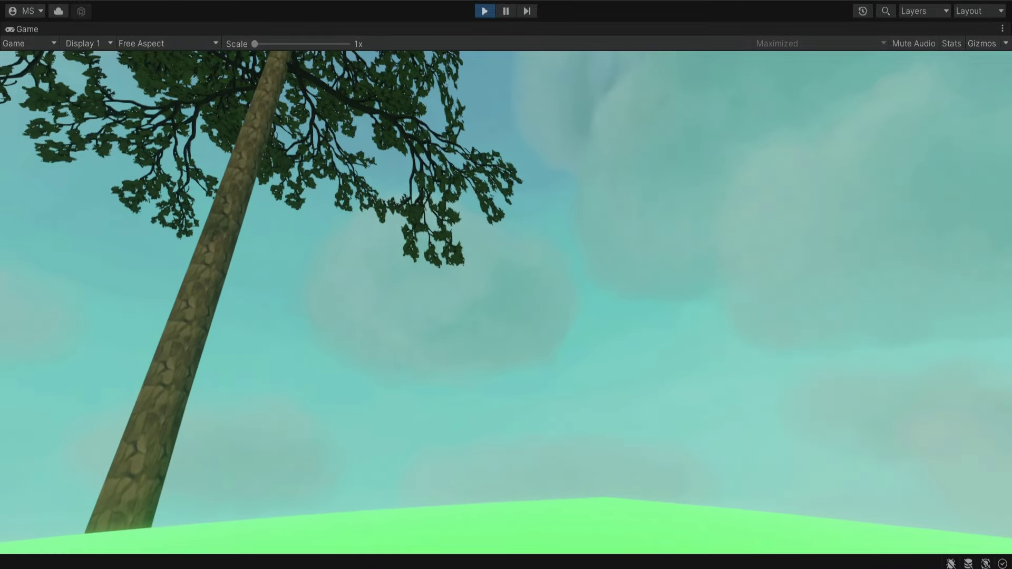
key(w)
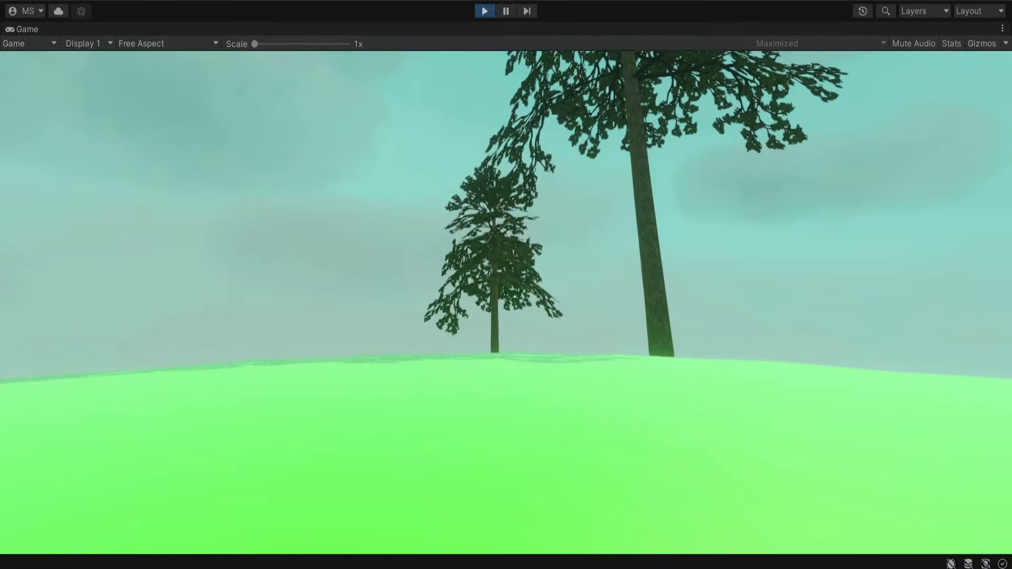
key(w)
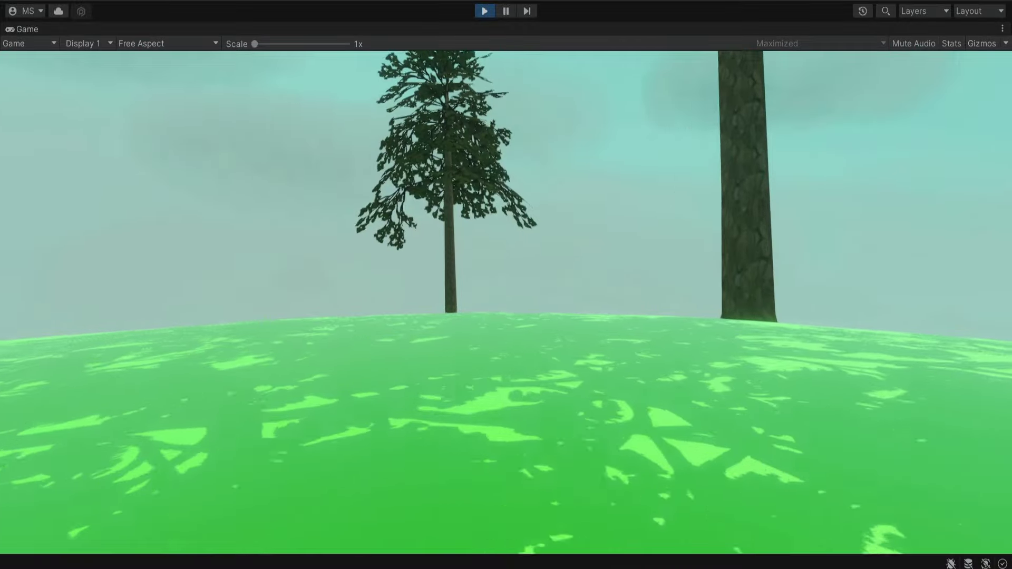
key(w)
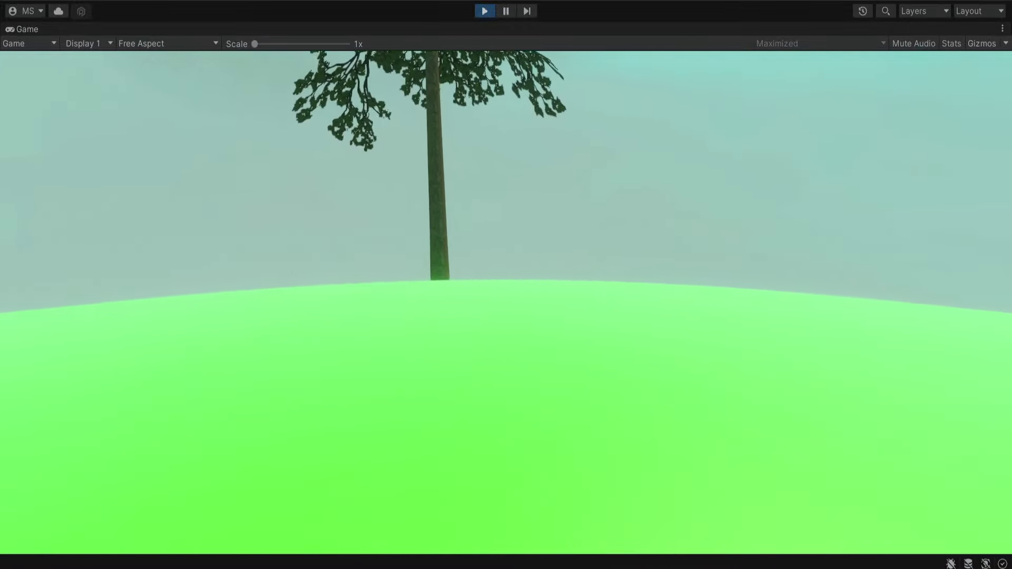
key(w)
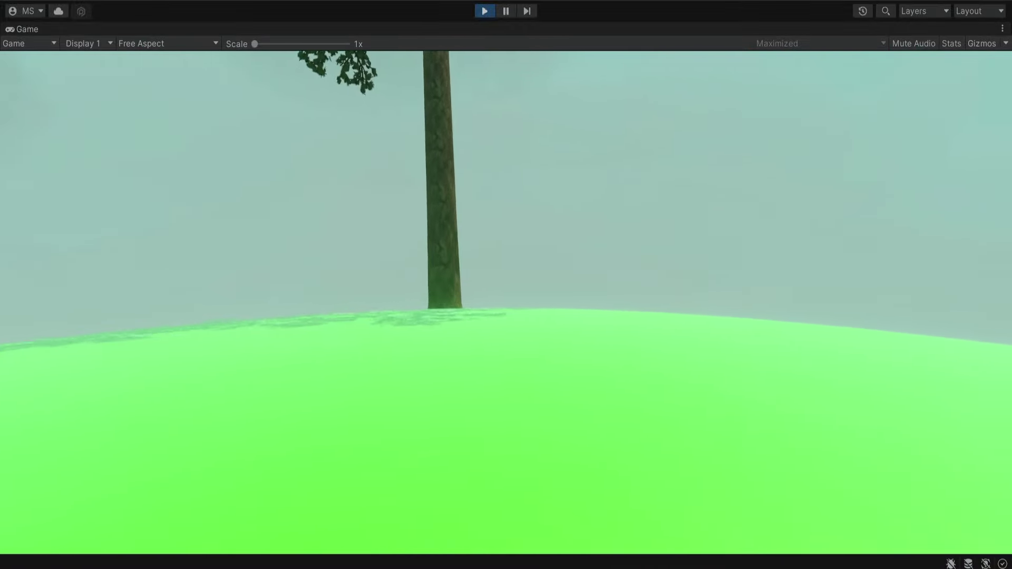
key(w)
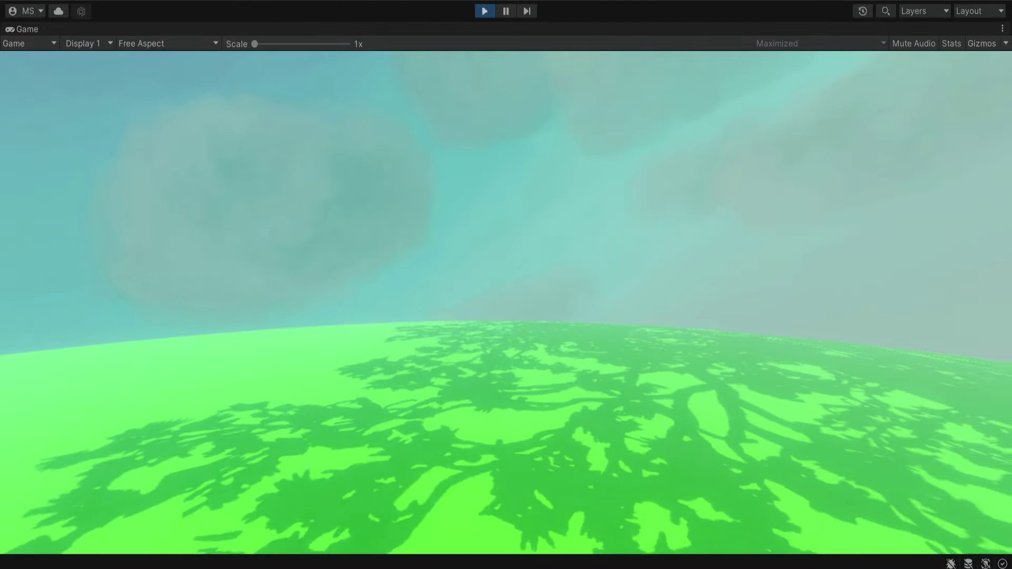
key(w)
key(s)
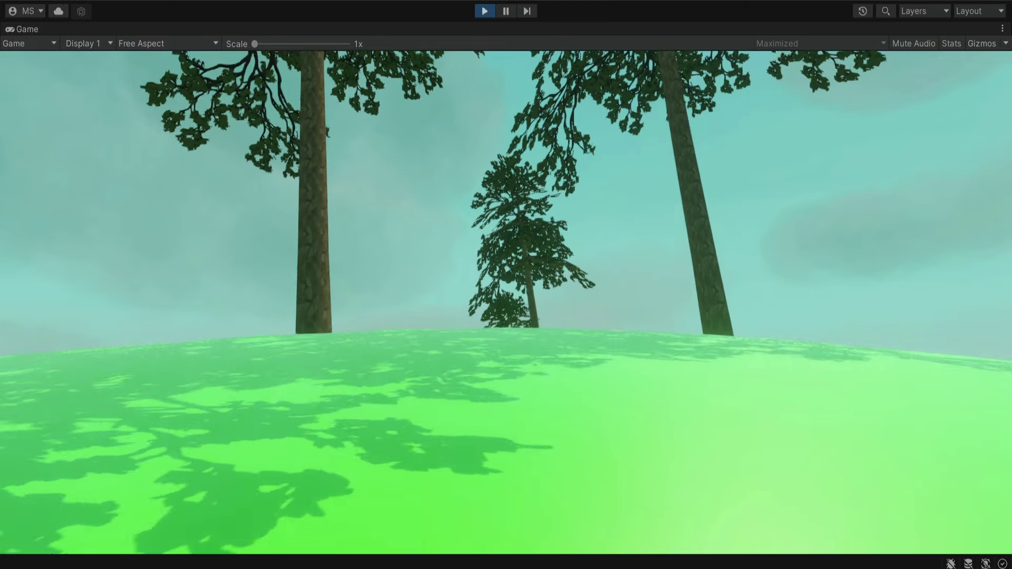
key(ctrl+p)
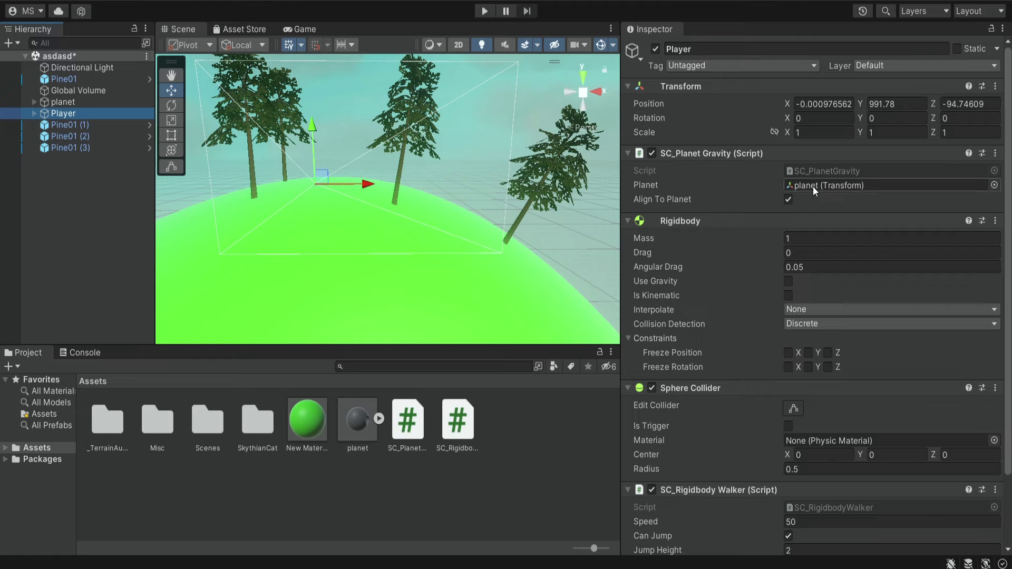
click(663, 186)
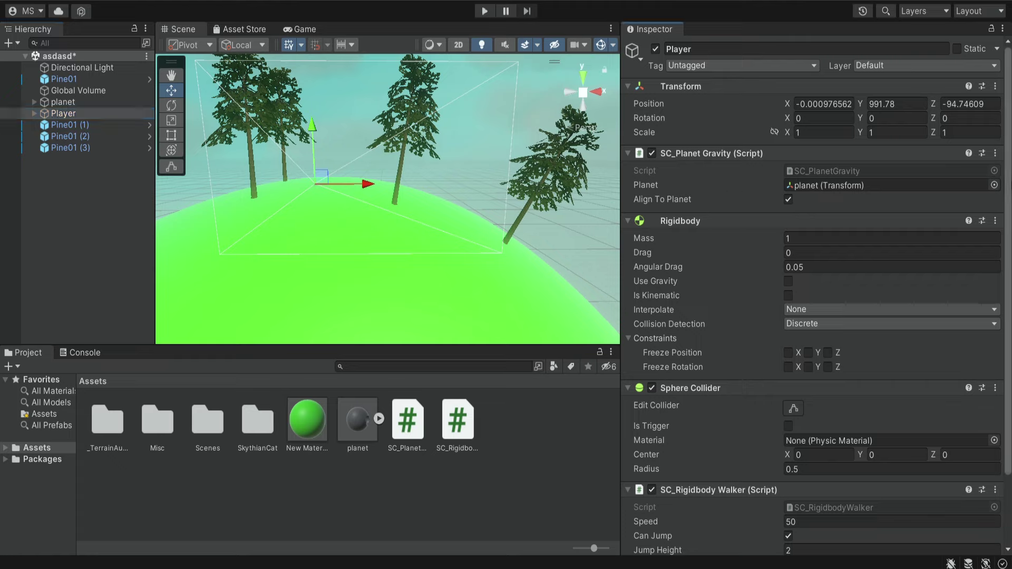